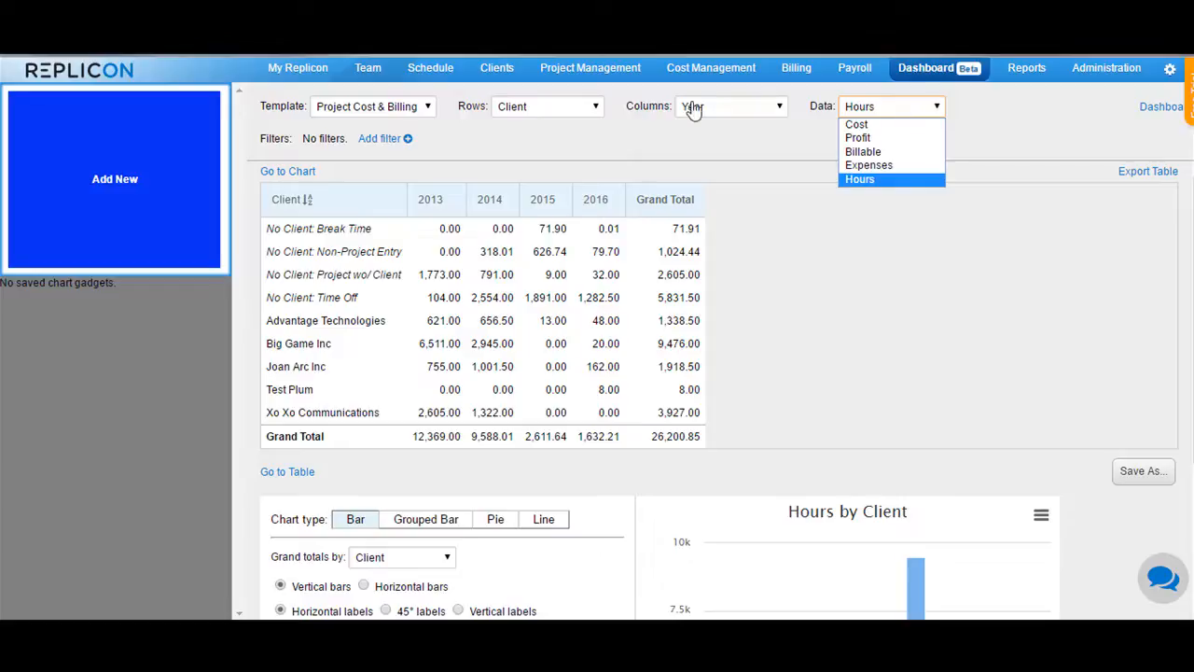
# Step: Switch the dashboard table to the Time & Attendance template and set its rows to User
pyautogui.click(427, 110)
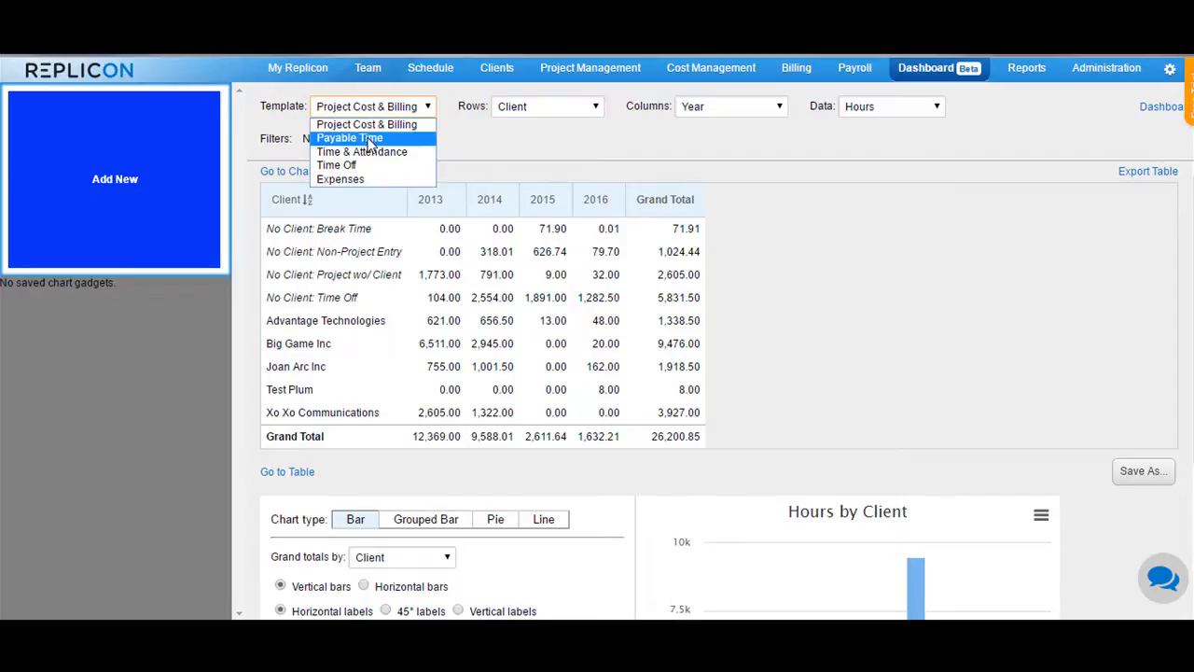
pyautogui.click(367, 152)
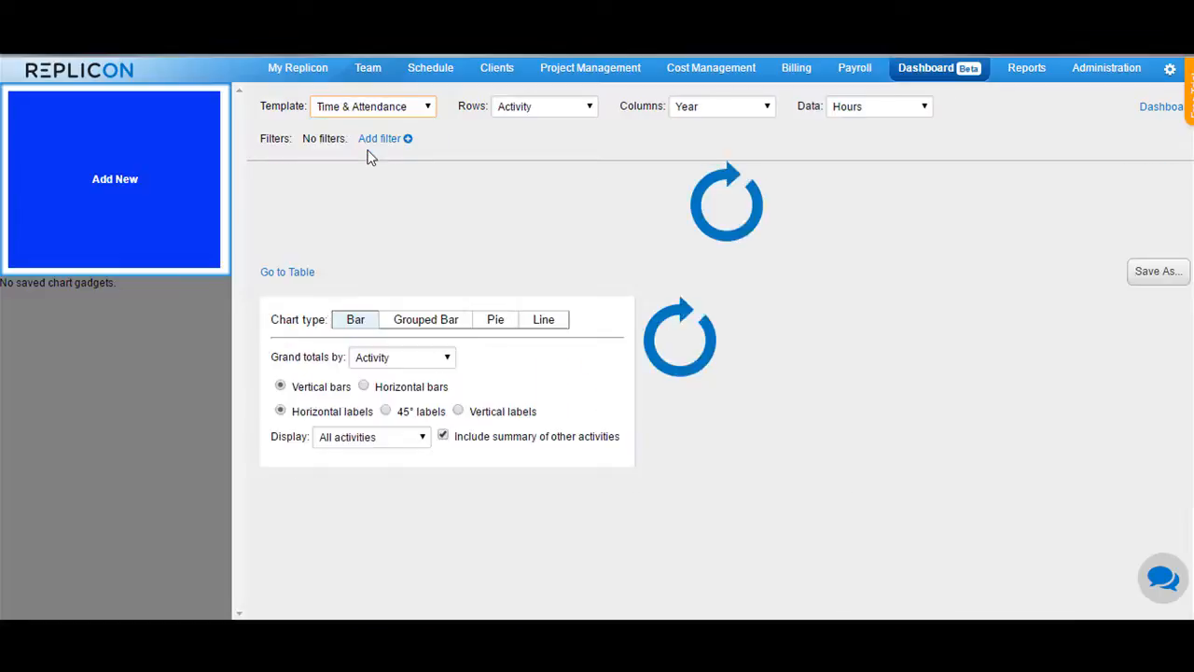
pyautogui.click(544, 112)
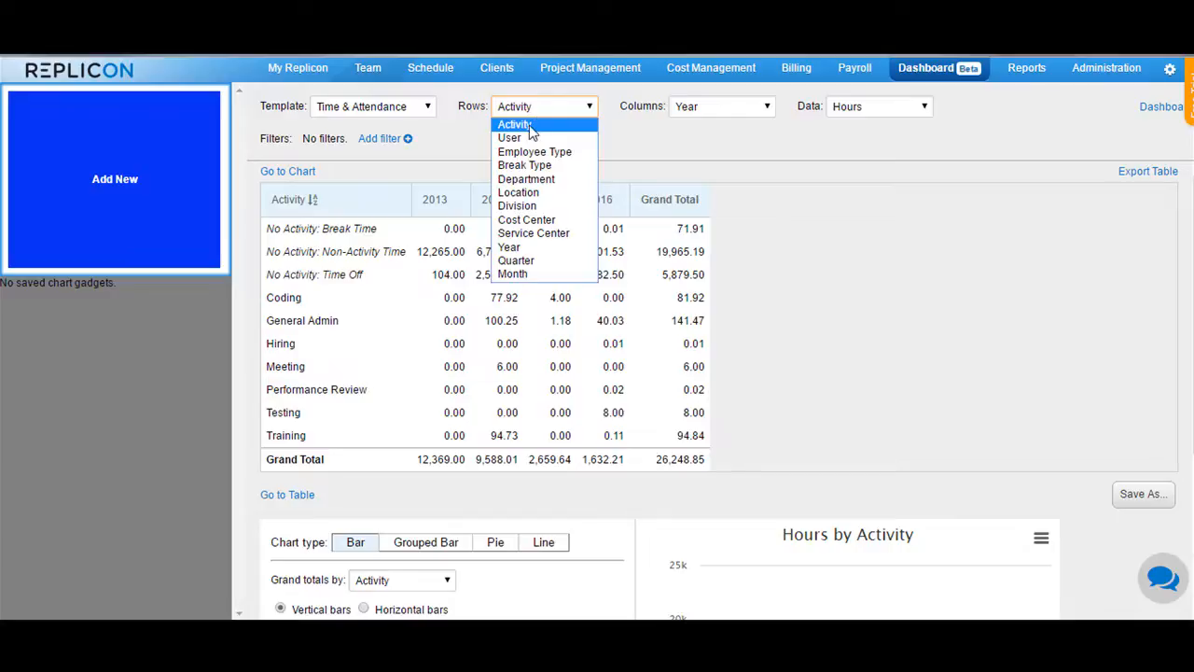
pyautogui.click(528, 138)
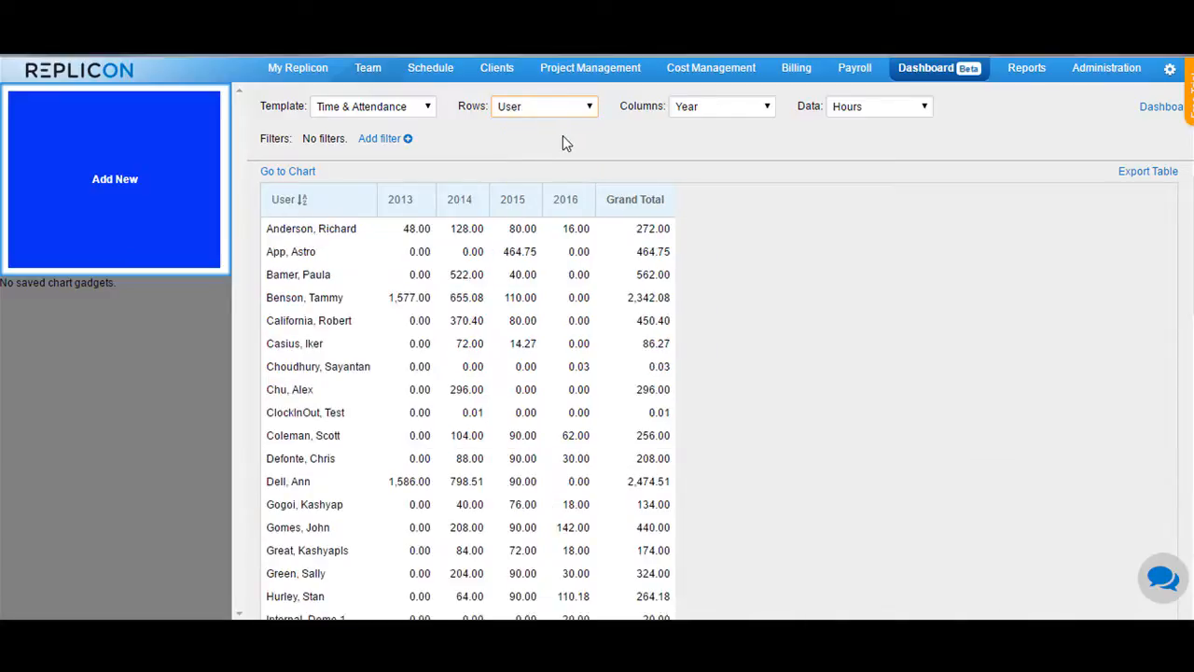
# Step: Set the table's columns to Activity and its data to Hours
pyautogui.click(747, 111)
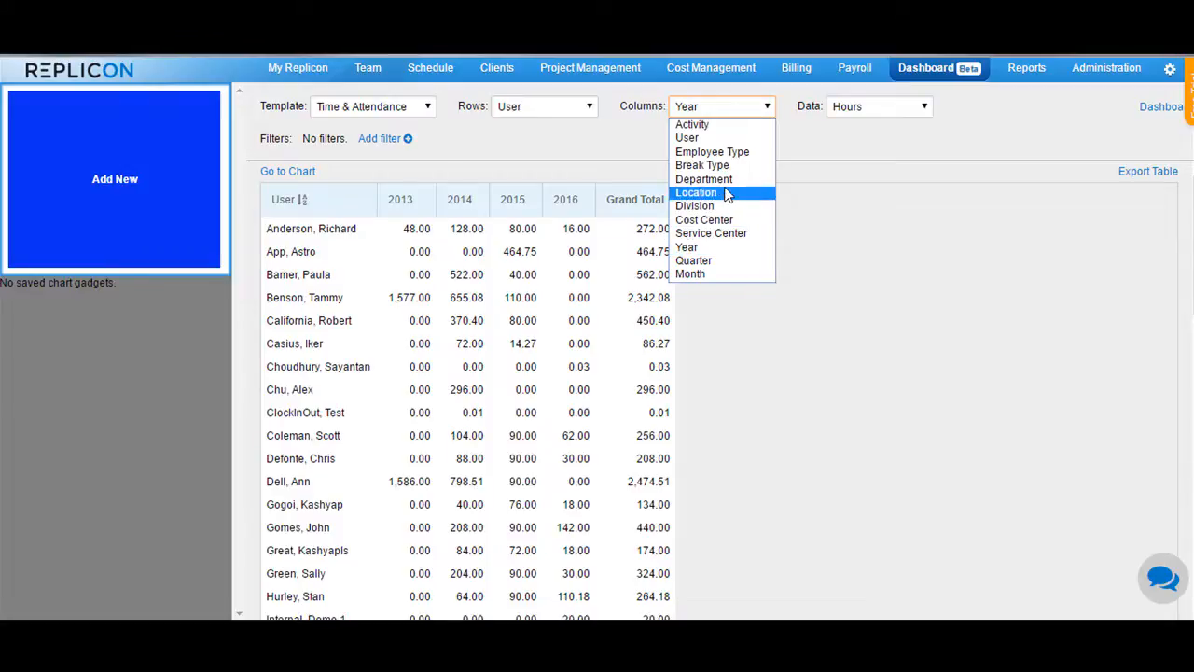
pyautogui.click(719, 131)
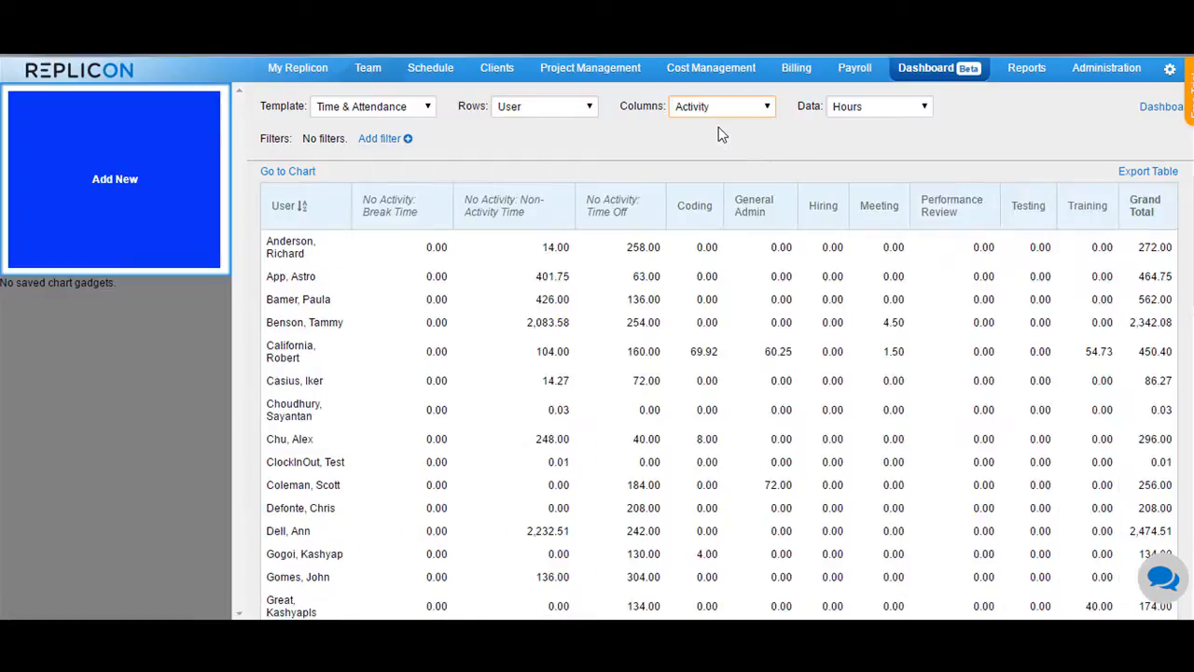
pyautogui.click(886, 109)
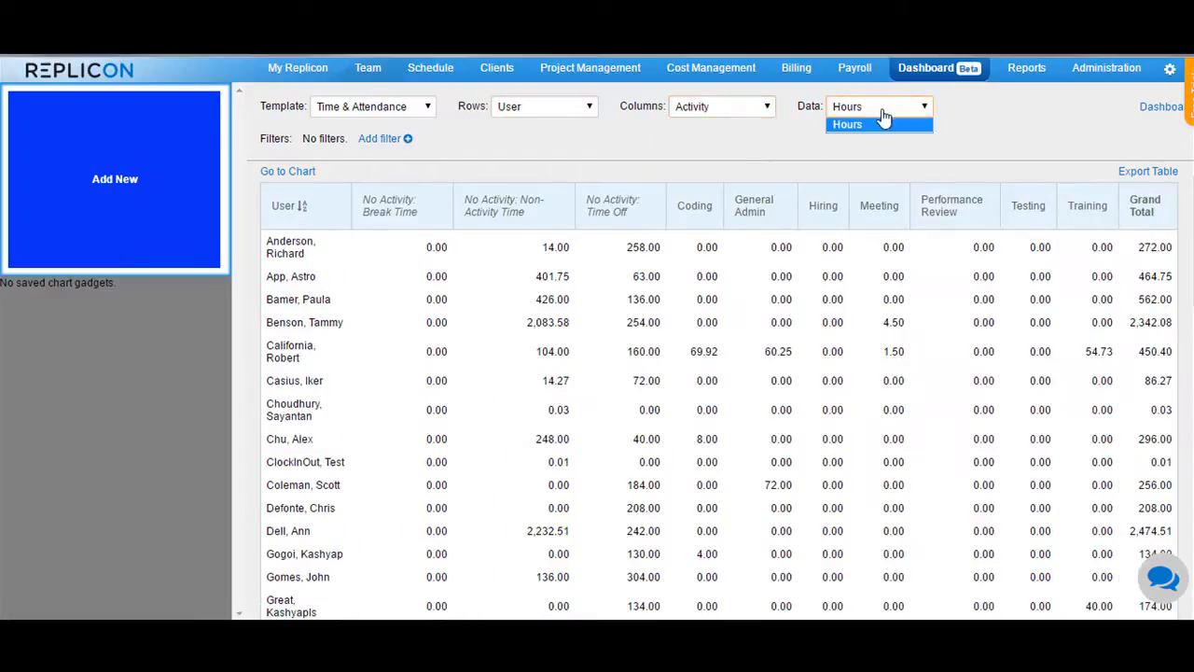
pyautogui.click(884, 126)
# Step: Set the table's columns to Department with Hours as the data
pyautogui.click(744, 118)
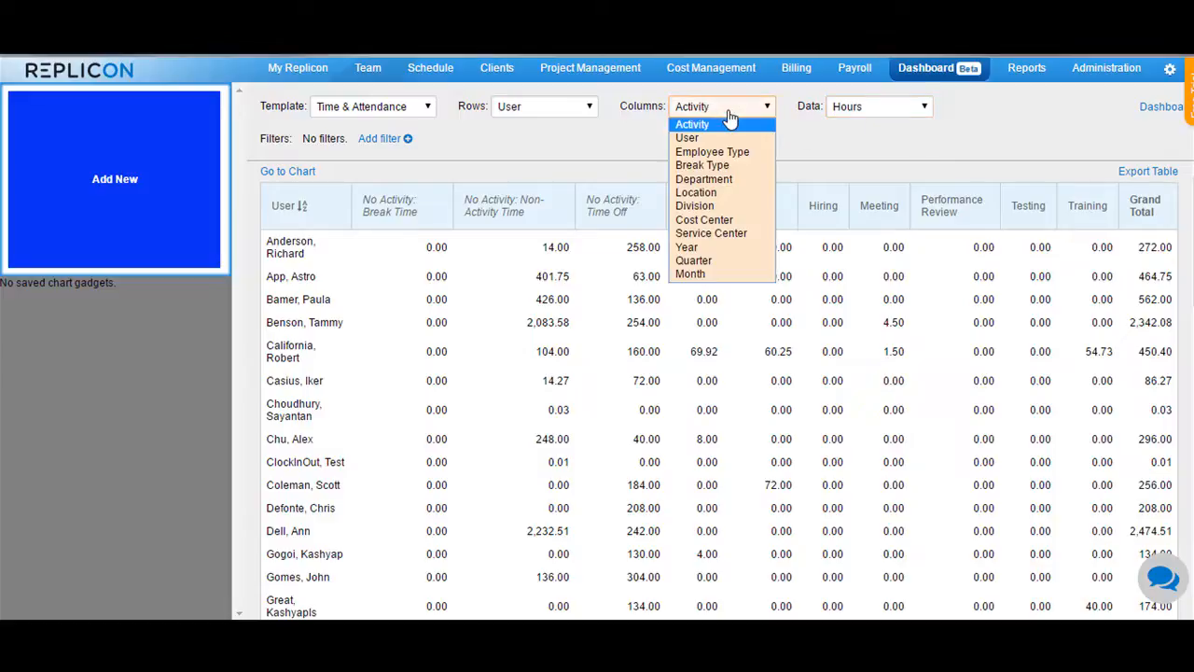
pyautogui.click(724, 181)
pyautogui.click(933, 107)
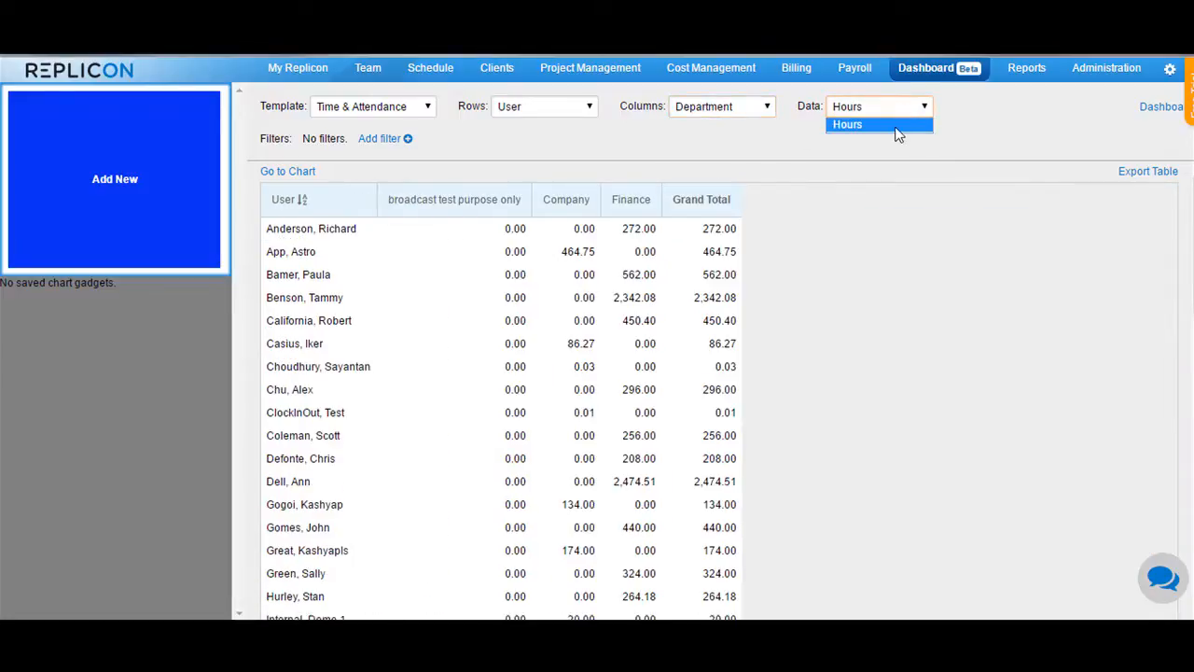
pyautogui.click(896, 128)
# Step: Check the grand total options of the bar chart below the table, keep User, and choose horizontal bars
pyautogui.scroll(-13, 827, 248)
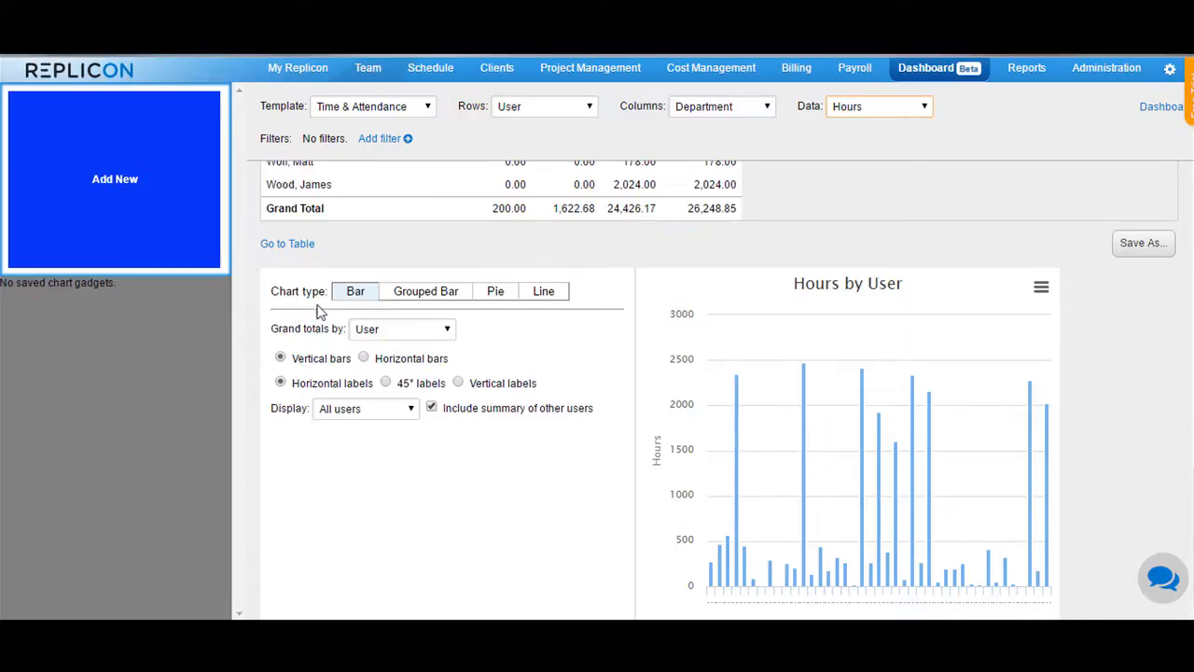
pyautogui.click(404, 334)
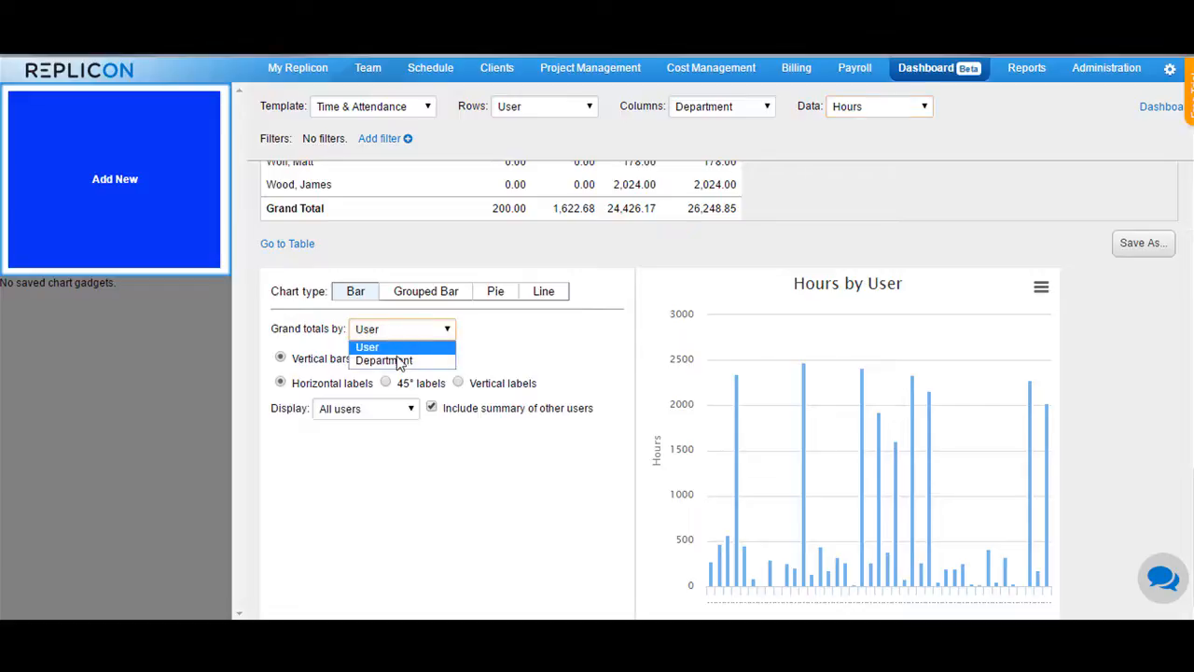
pyautogui.click(509, 361)
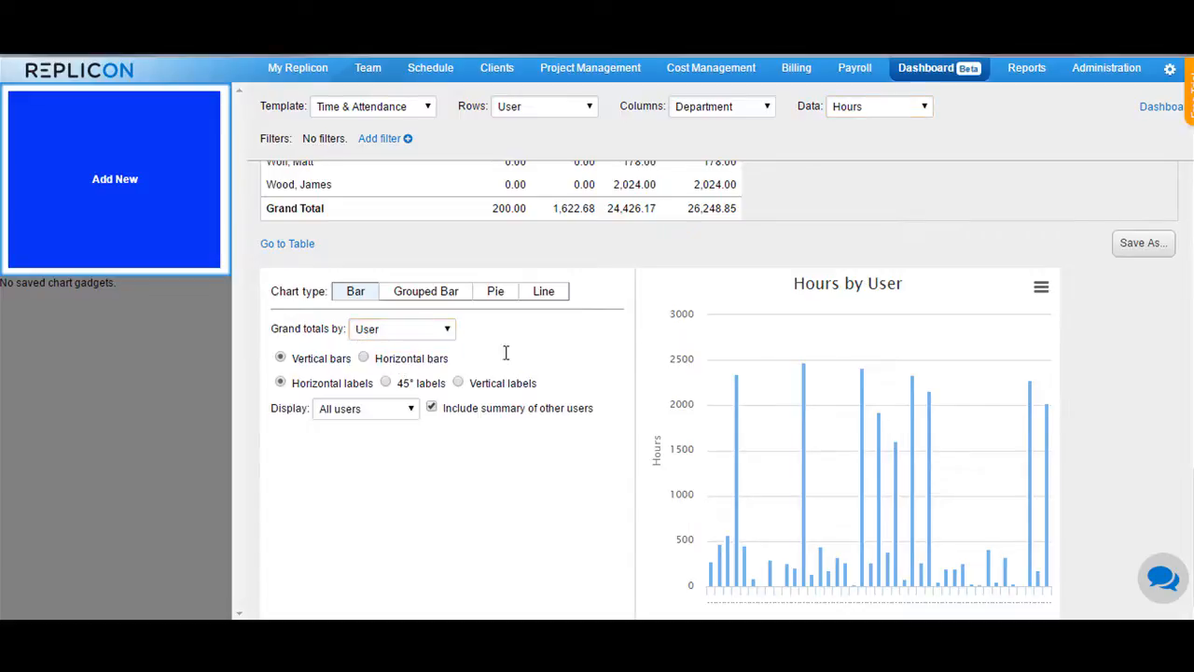
pyautogui.click(363, 358)
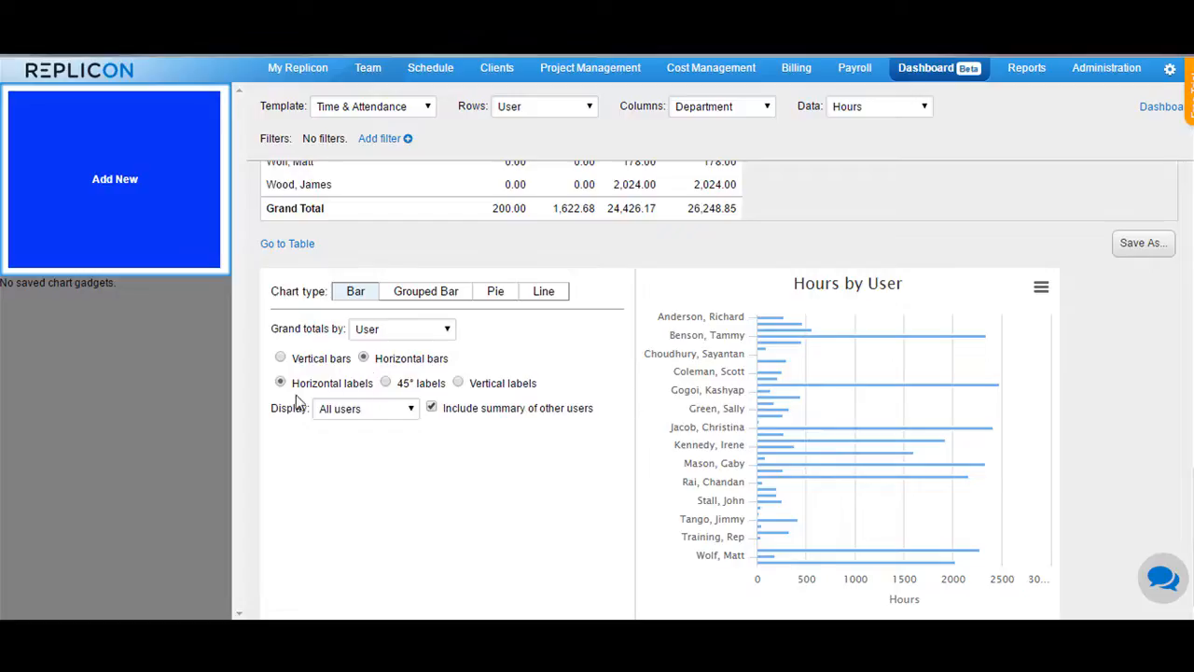
# Step: Try 45° and vertical labels on the bar chart, return to horizontal labels, and check the display options, keeping All users
pyautogui.click(385, 383)
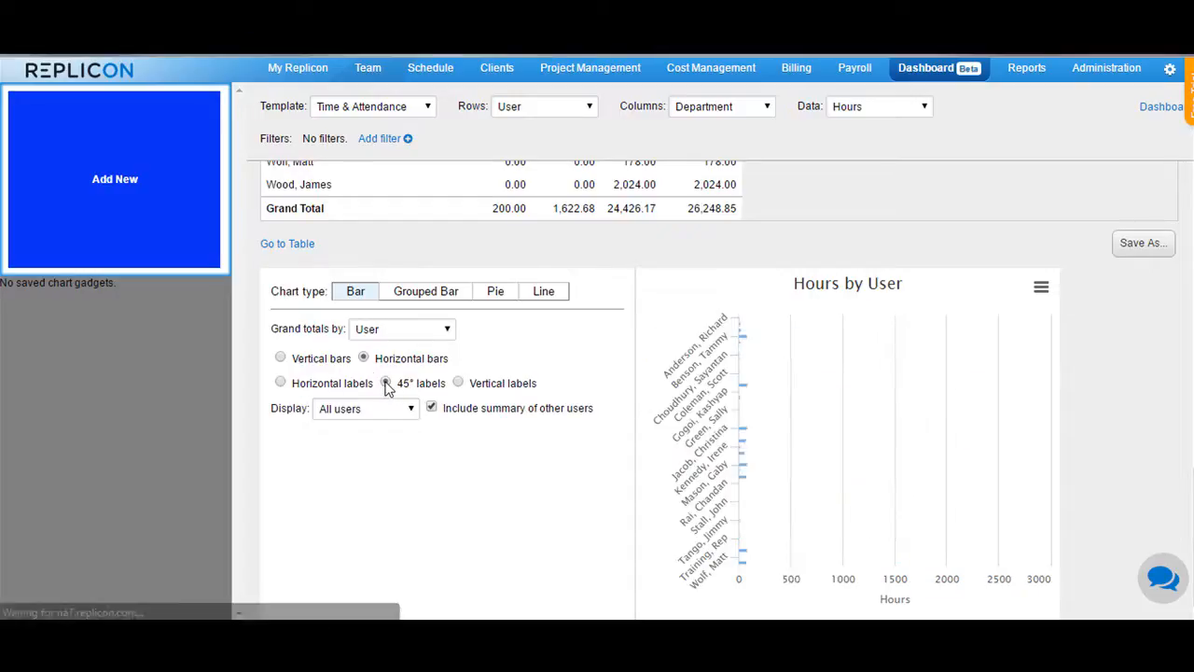
pyautogui.click(458, 383)
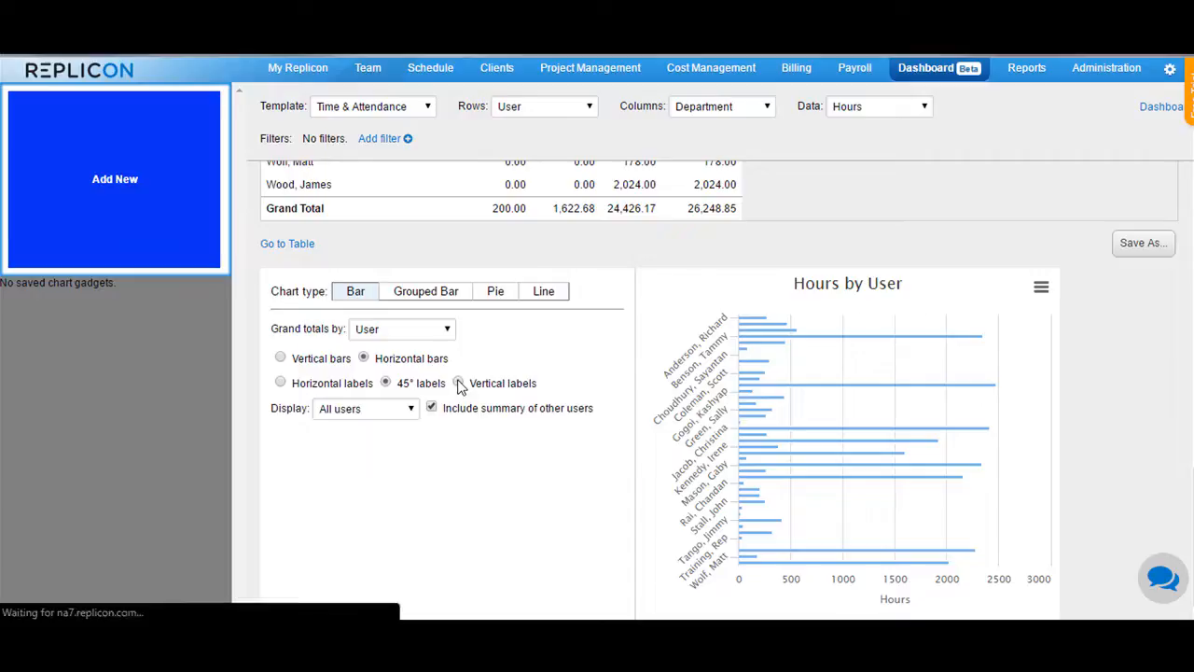
pyautogui.click(281, 384)
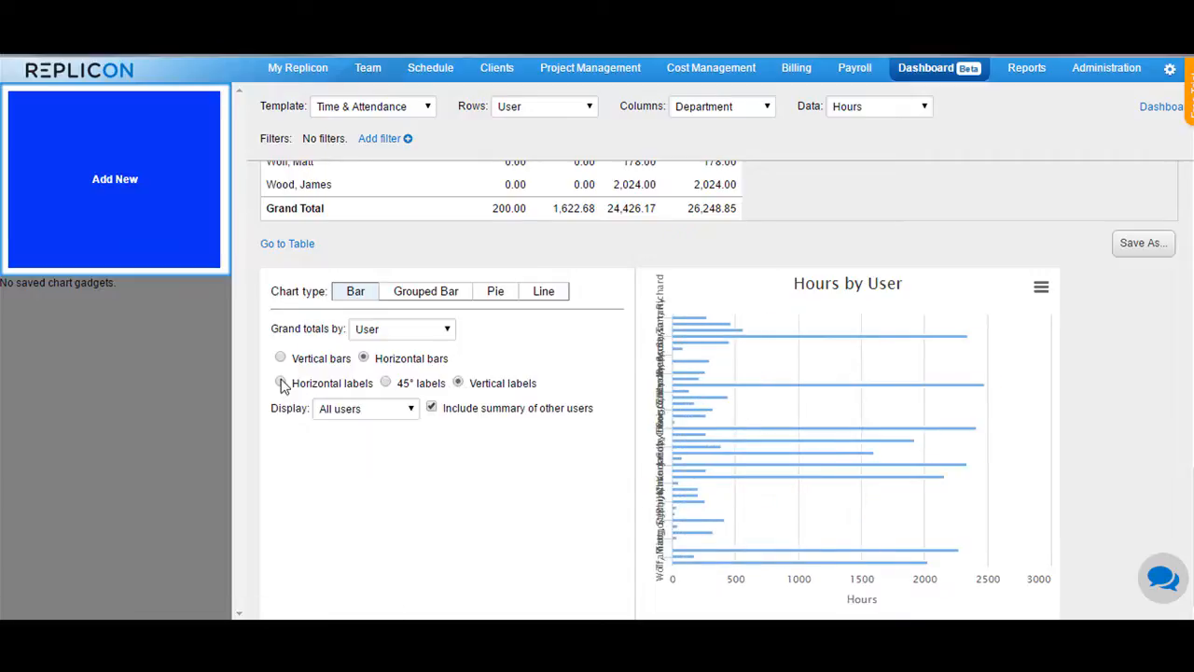
pyautogui.click(401, 410)
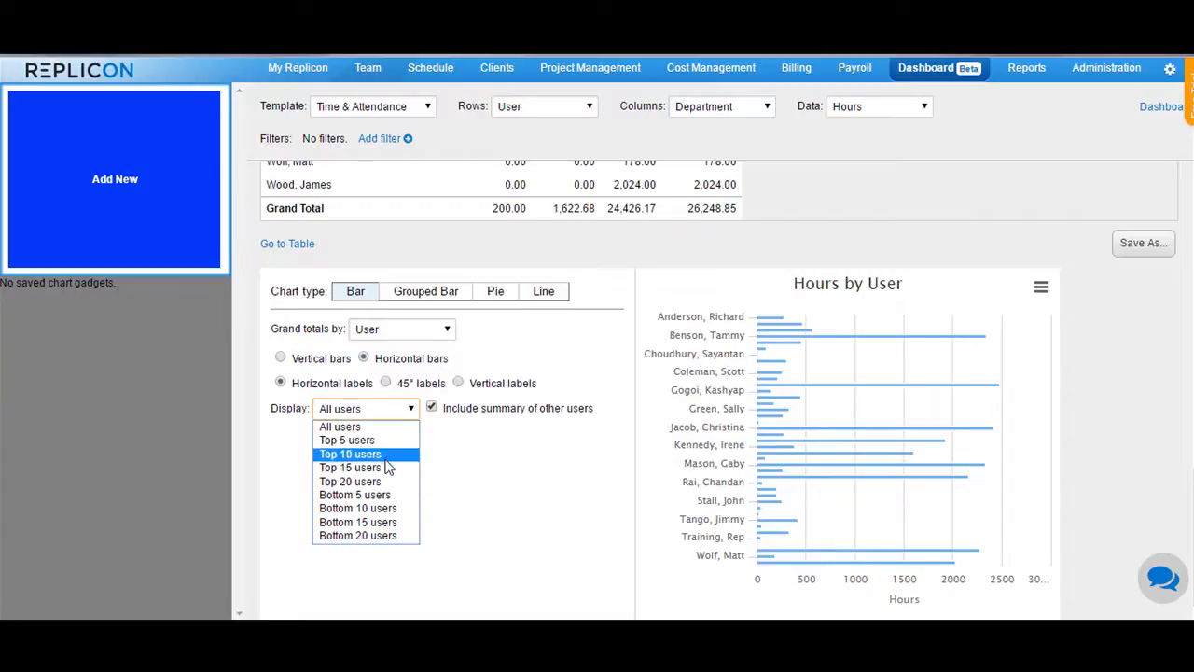
pyautogui.click(457, 531)
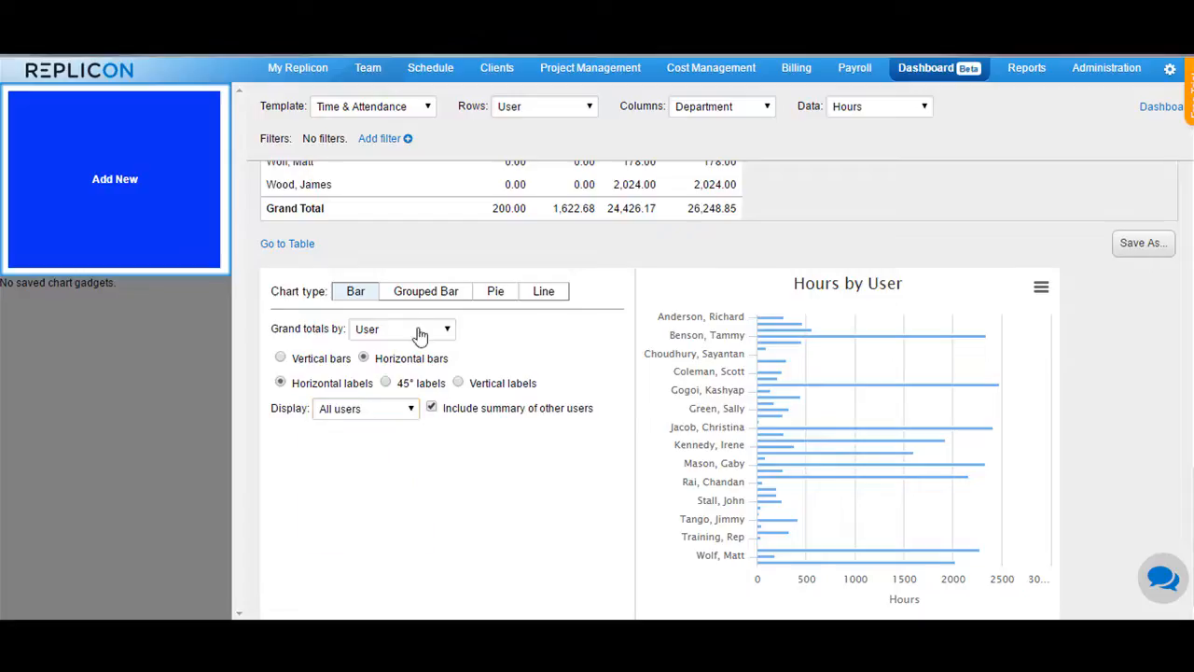
# Step: Change the chart type to Grouped Bar with Department on the X-axis
pyautogui.click(418, 292)
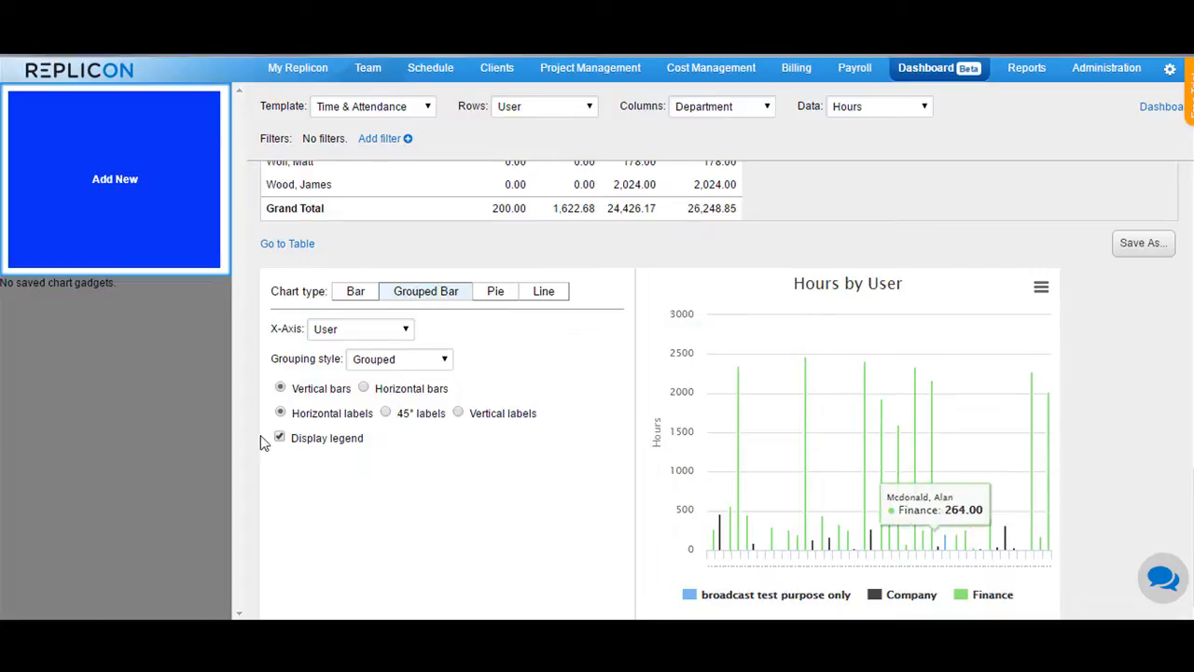
pyautogui.click(329, 331)
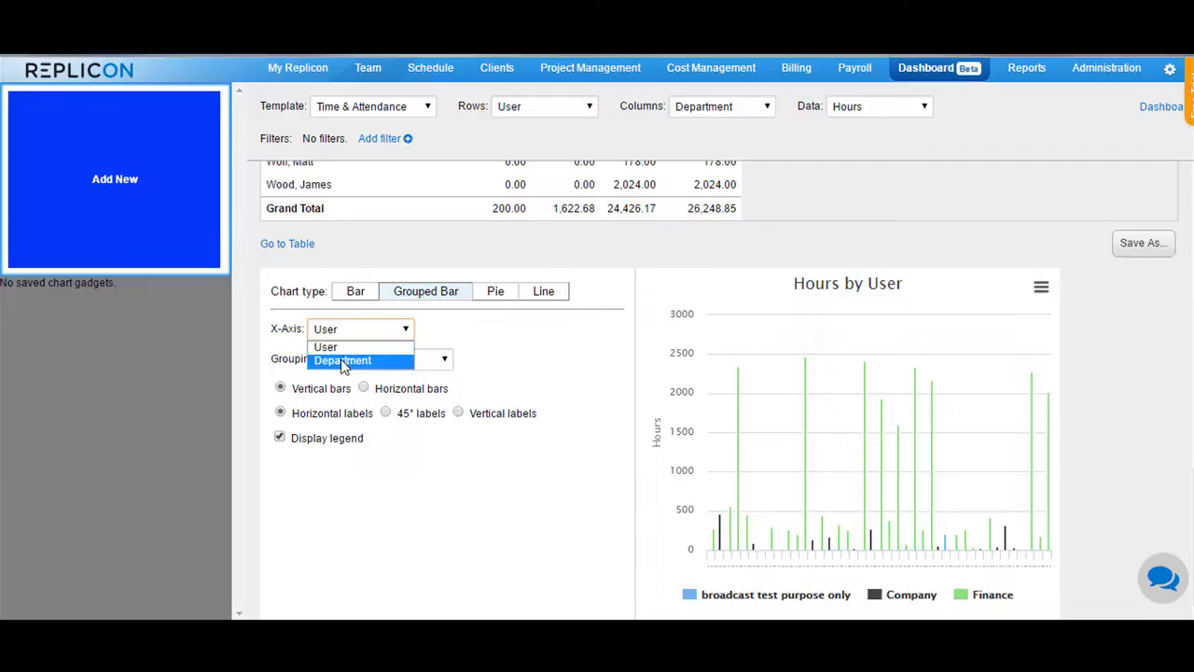
pyautogui.click(342, 361)
# Step: Try the Stacked and 100% Stacked grouping styles on the grouped bar chart and settle on Stacked
pyautogui.click(393, 362)
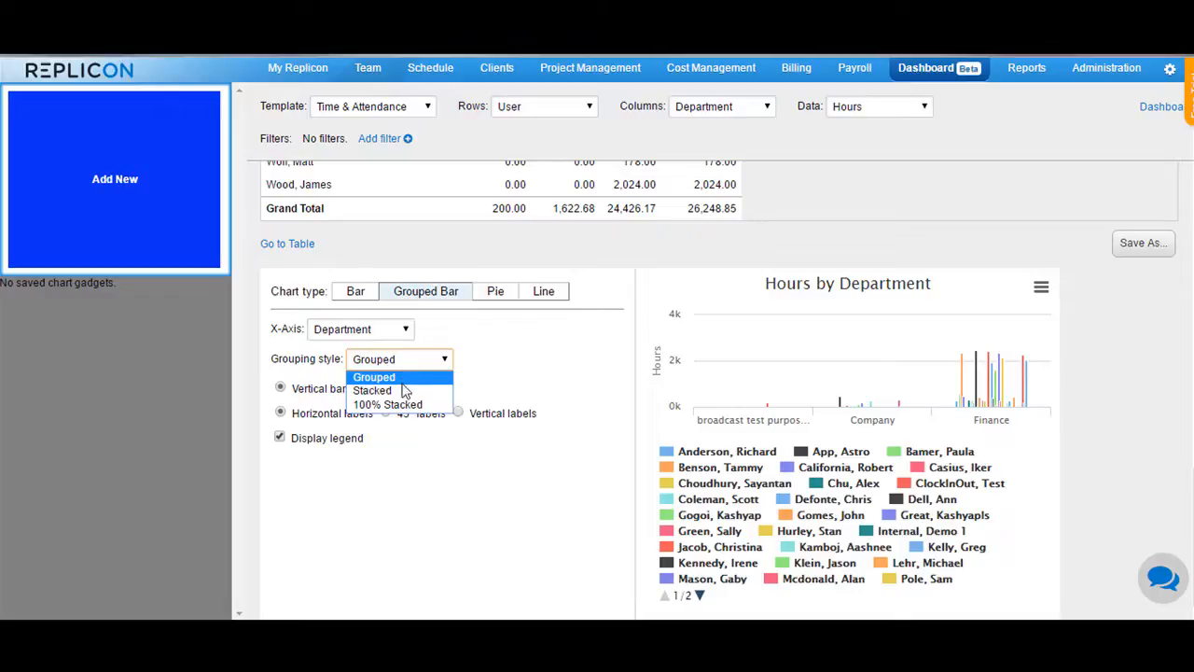
pyautogui.click(372, 390)
pyautogui.click(401, 361)
pyautogui.click(399, 405)
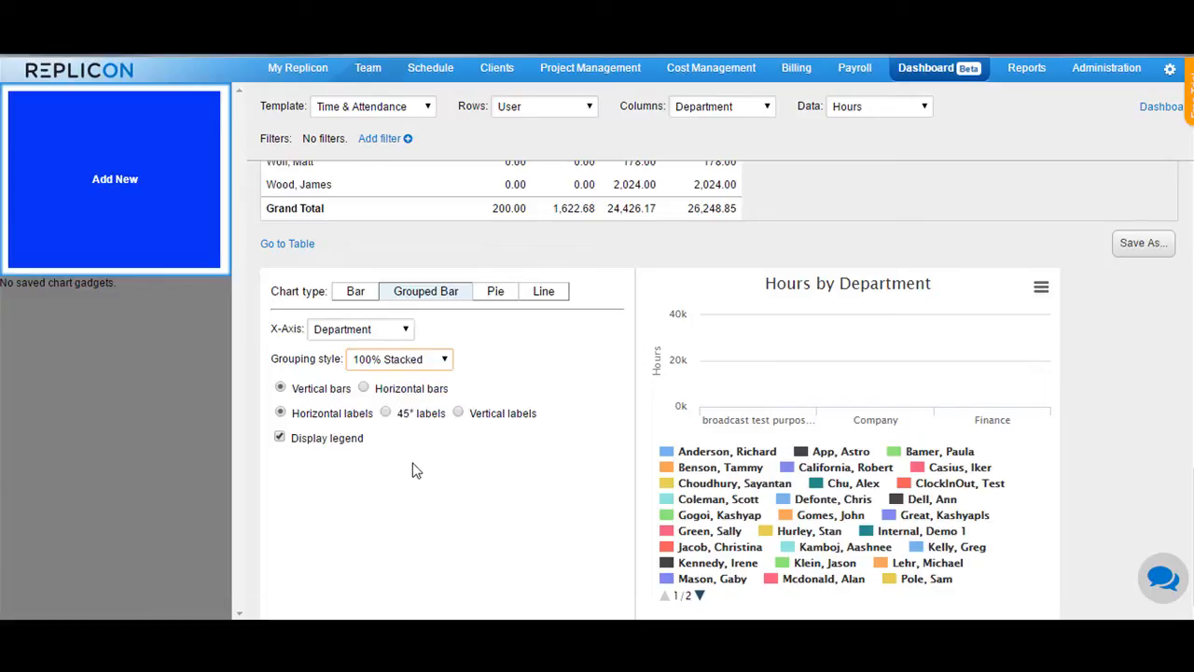
pyautogui.click(380, 365)
pyautogui.click(377, 390)
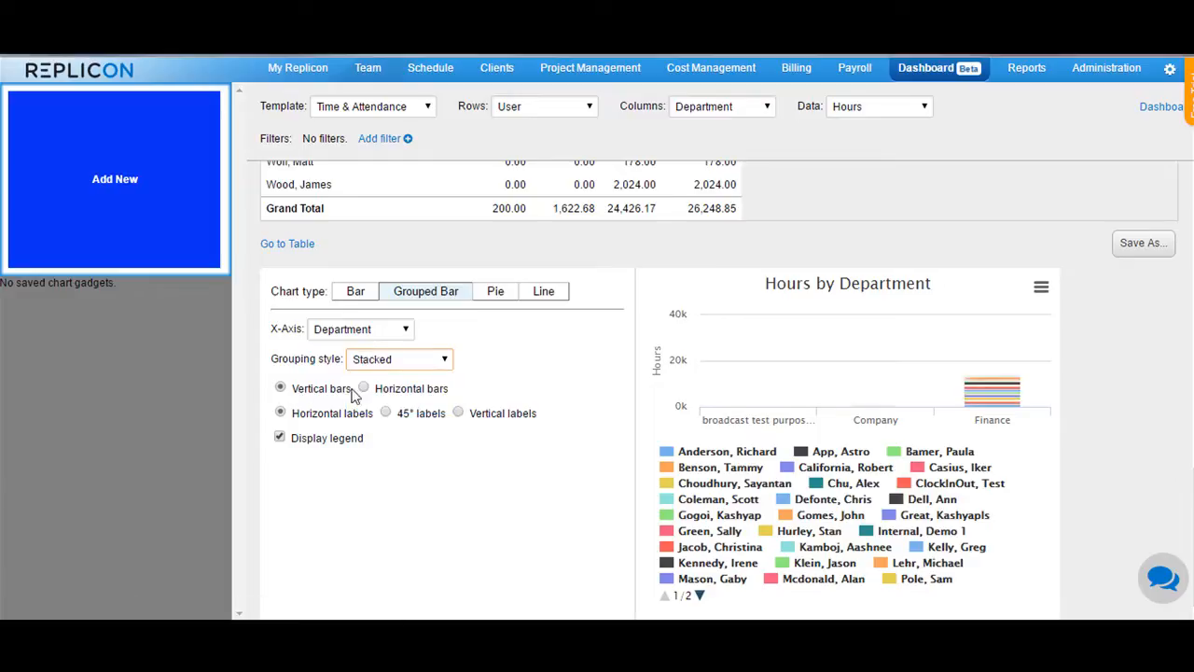
# Step: Show the stacked chart with horizontal bars, try 45° and then vertical labels, and turn the legend off and on again
pyautogui.click(364, 390)
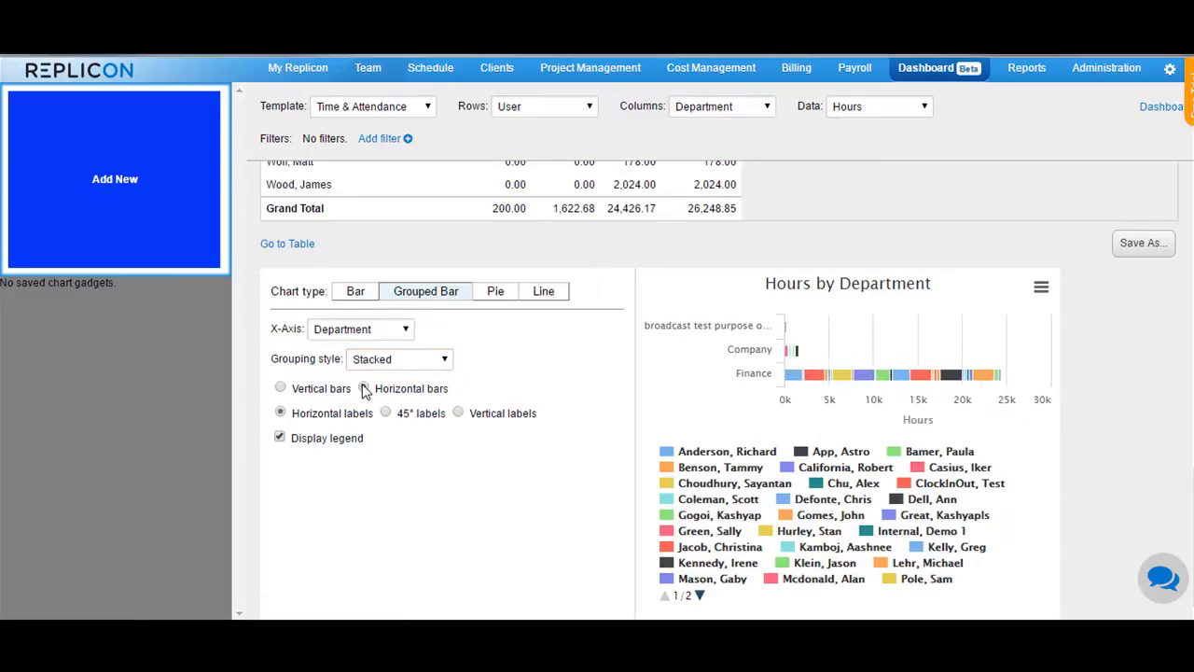
pyautogui.click(387, 414)
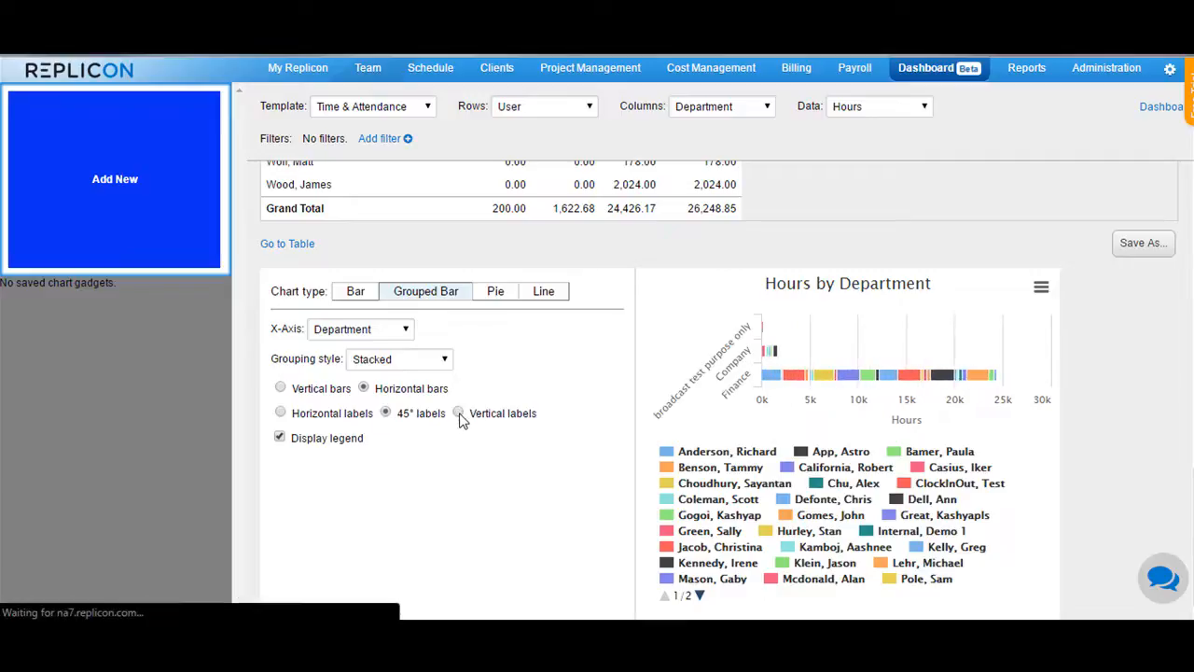
pyautogui.click(459, 415)
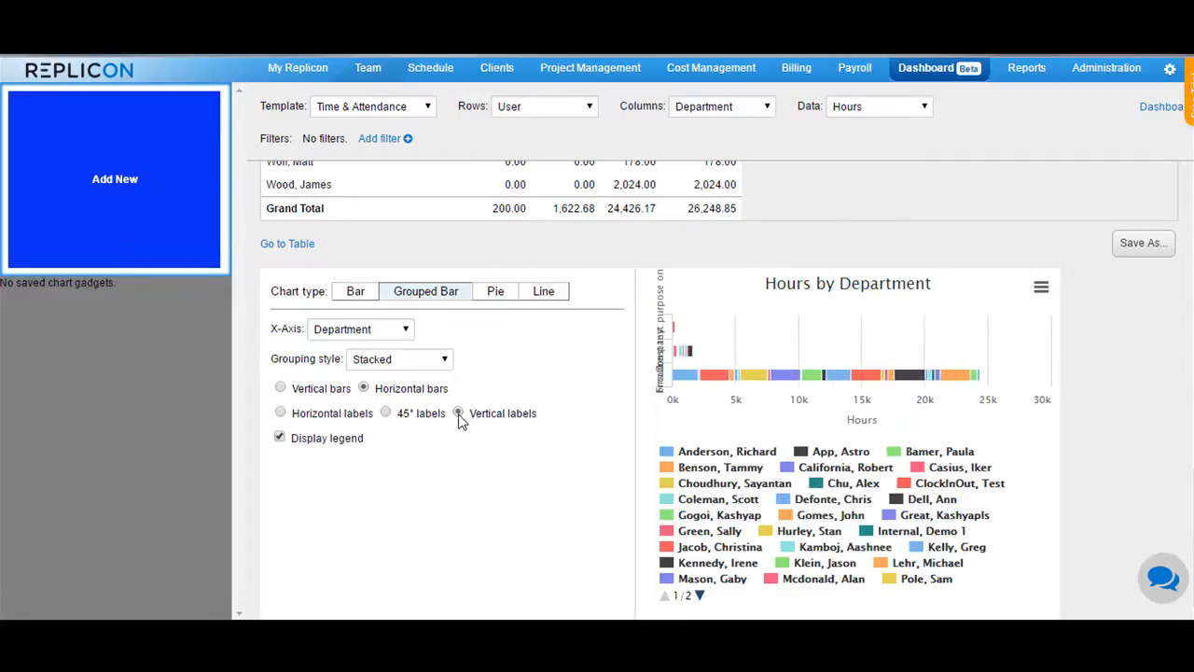
pyautogui.click(280, 438)
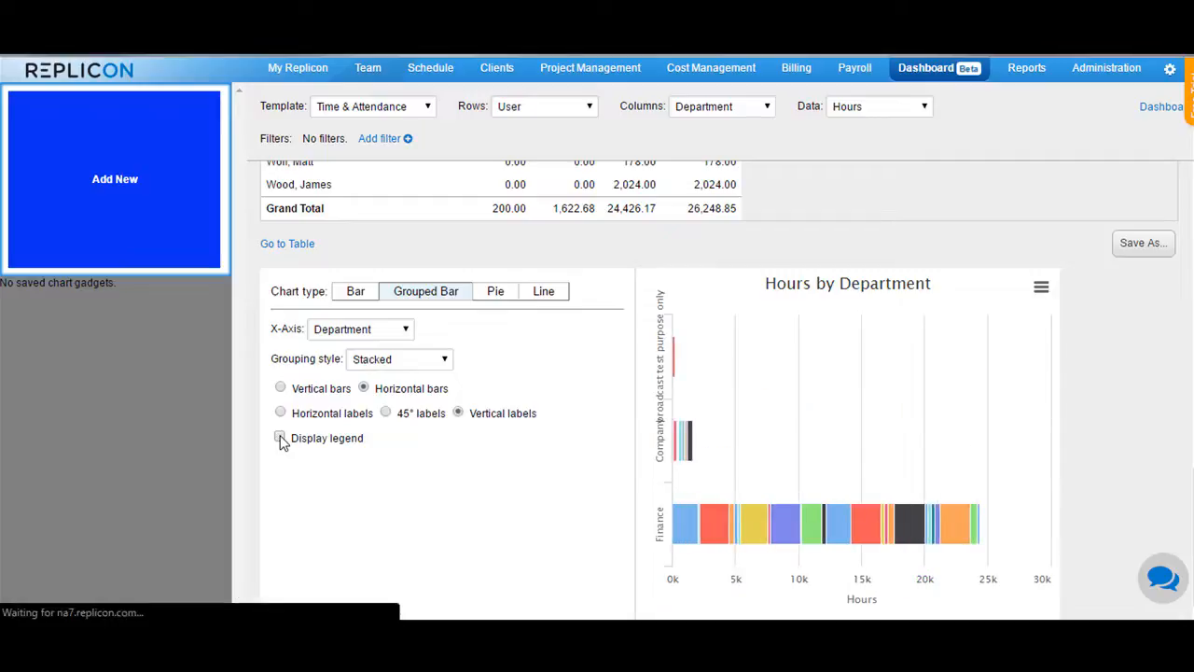
pyautogui.click(280, 439)
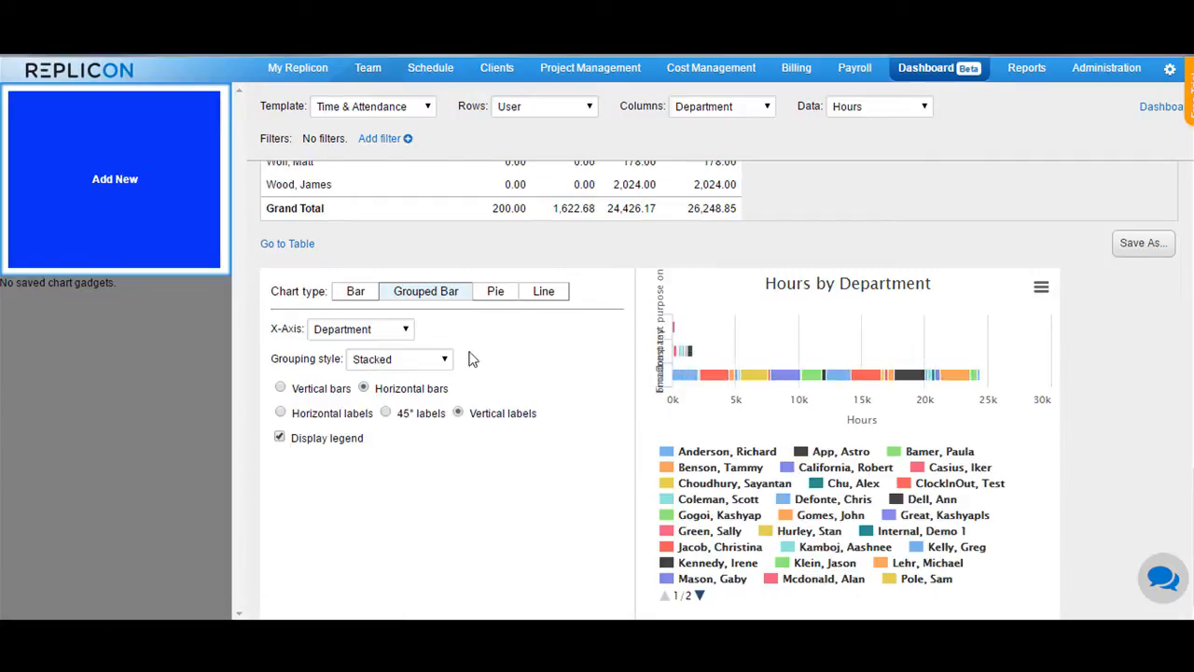
# Step: Change the chart type to Pie with grand totals by User
pyautogui.click(497, 297)
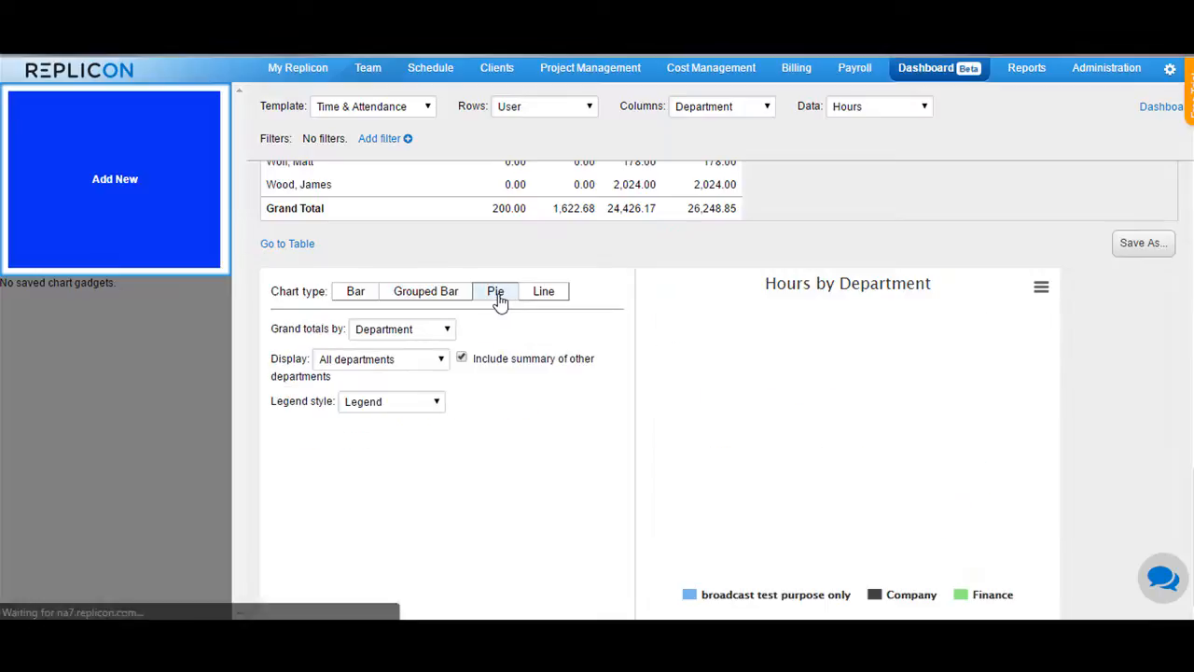
pyautogui.click(418, 332)
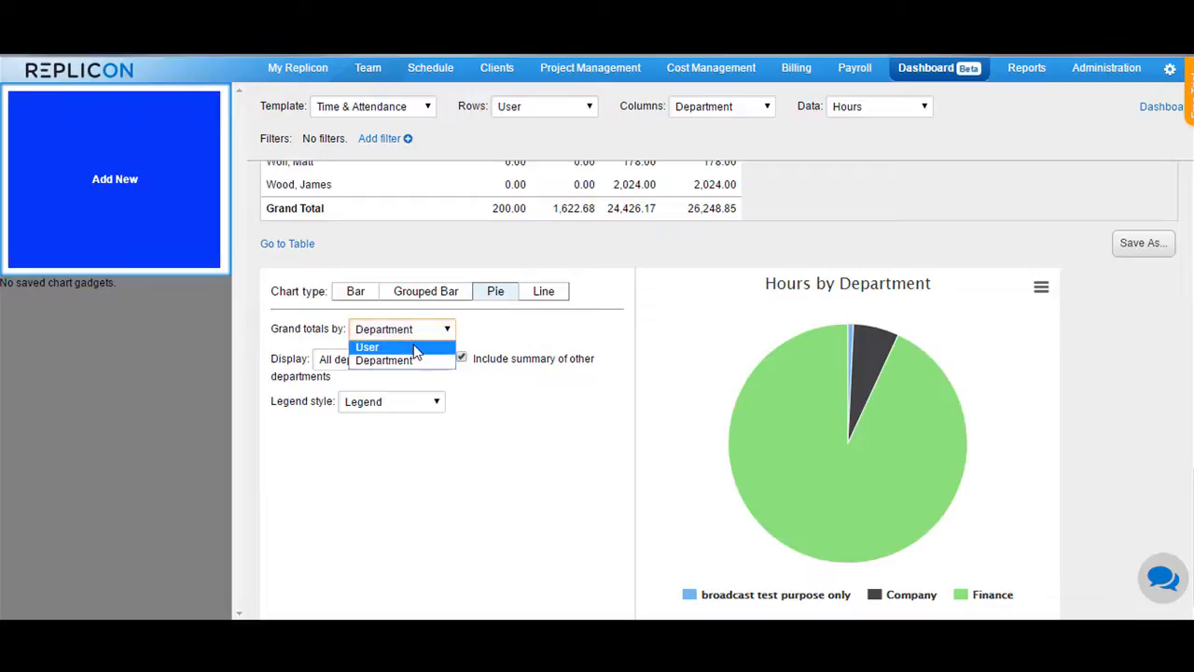
pyautogui.click(414, 347)
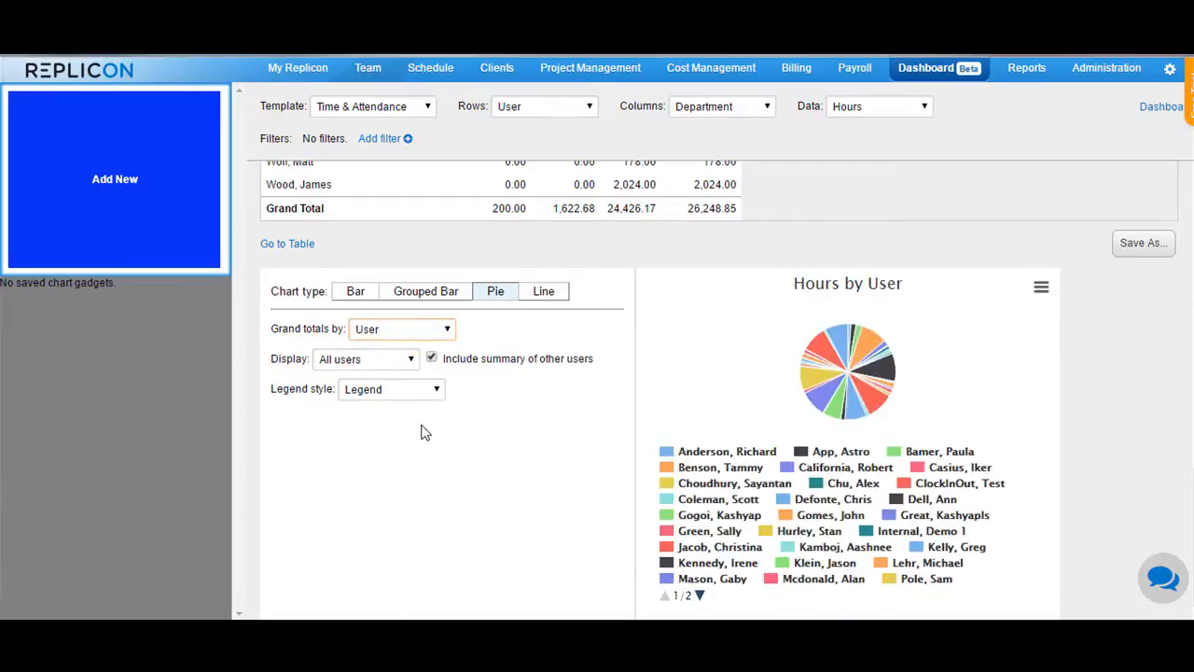
# Step: Check the pie chart's display options, keep All users, and set the legend style to Label each slice
pyautogui.click(342, 366)
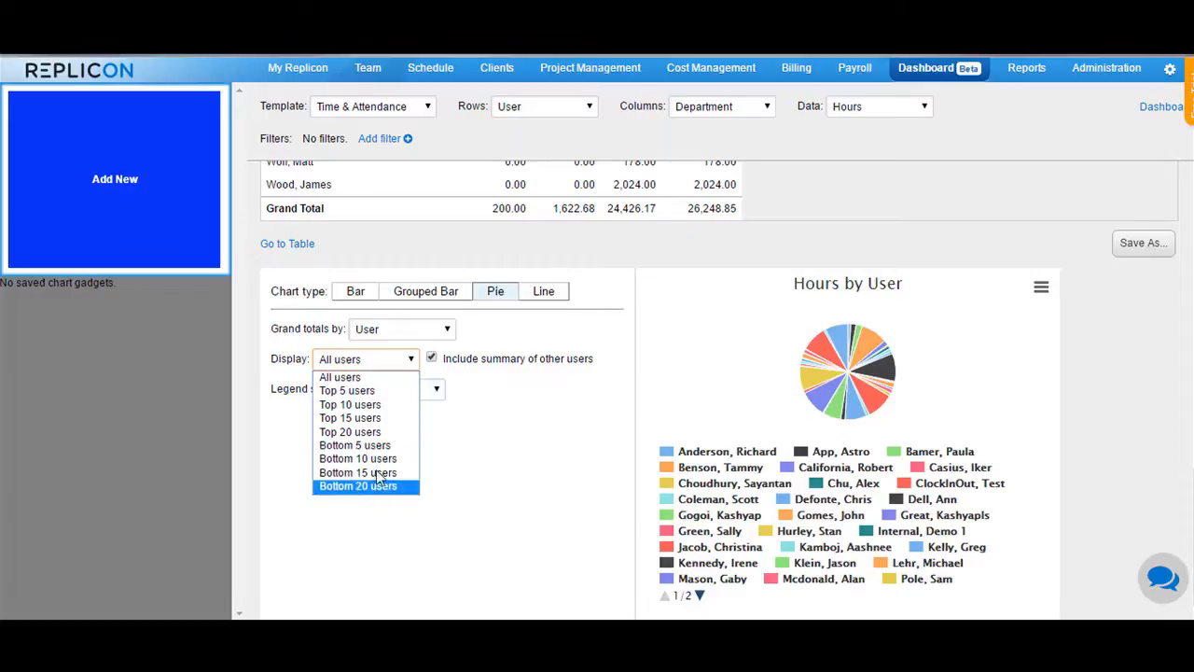
pyautogui.click(492, 421)
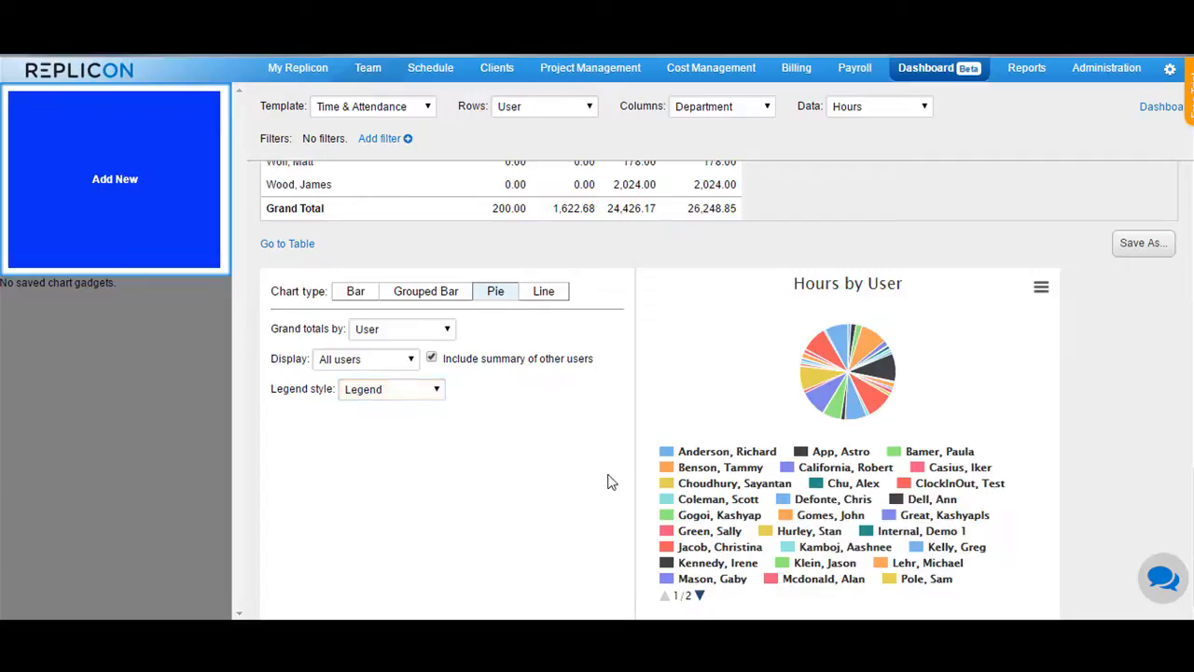
pyautogui.click(386, 391)
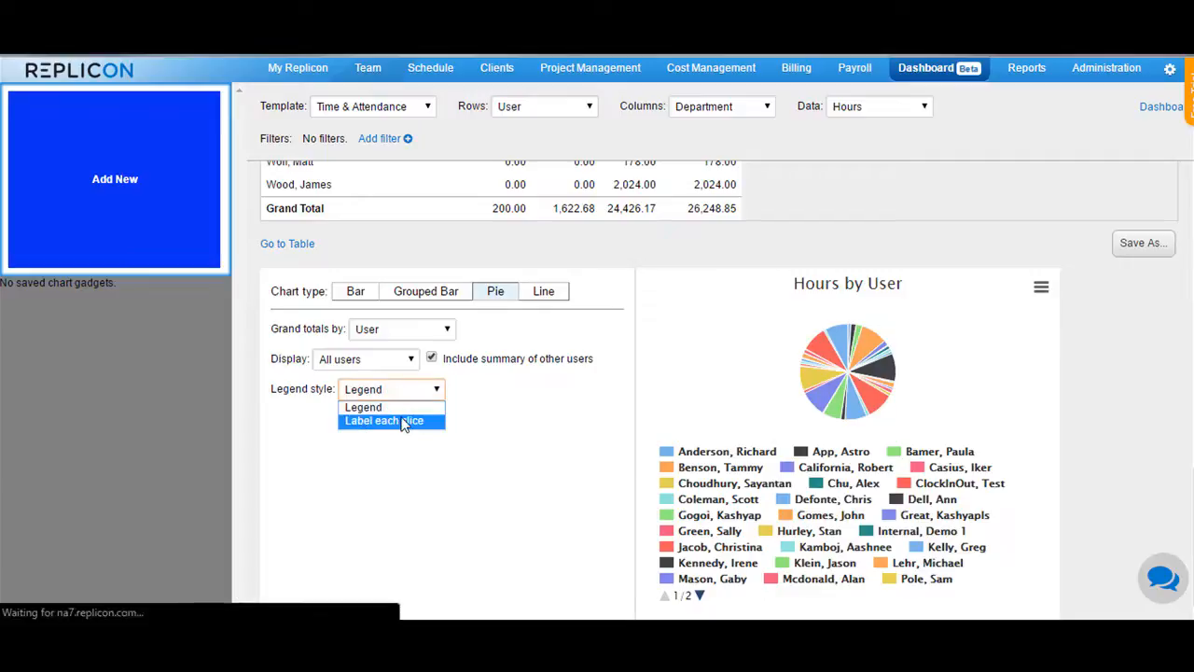
pyautogui.click(404, 422)
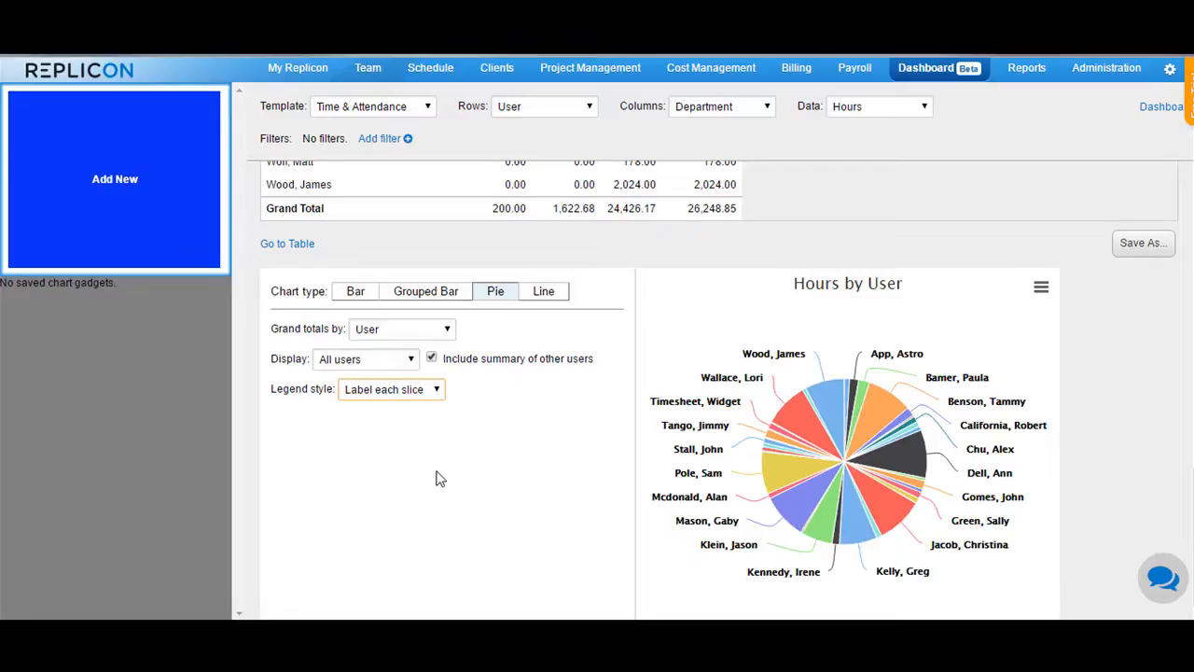
# Step: Change the chart type to Line, set the line style to Grand-total series, and keep User on the X-axis
pyautogui.click(555, 293)
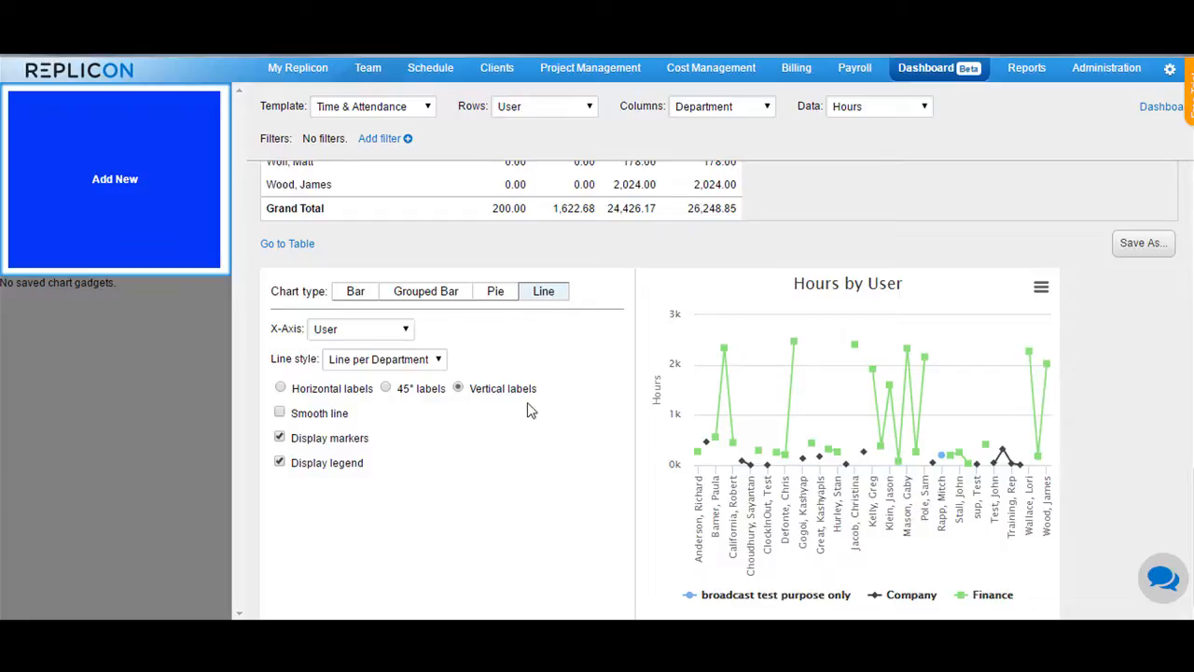
pyautogui.click(385, 366)
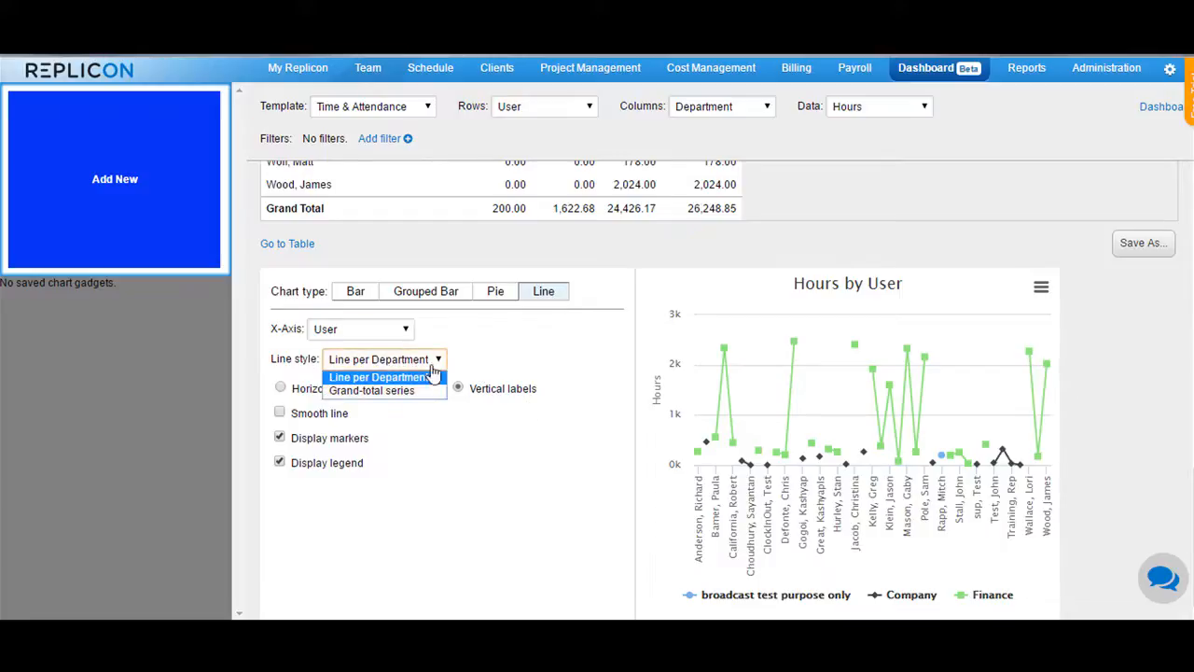
pyautogui.click(419, 392)
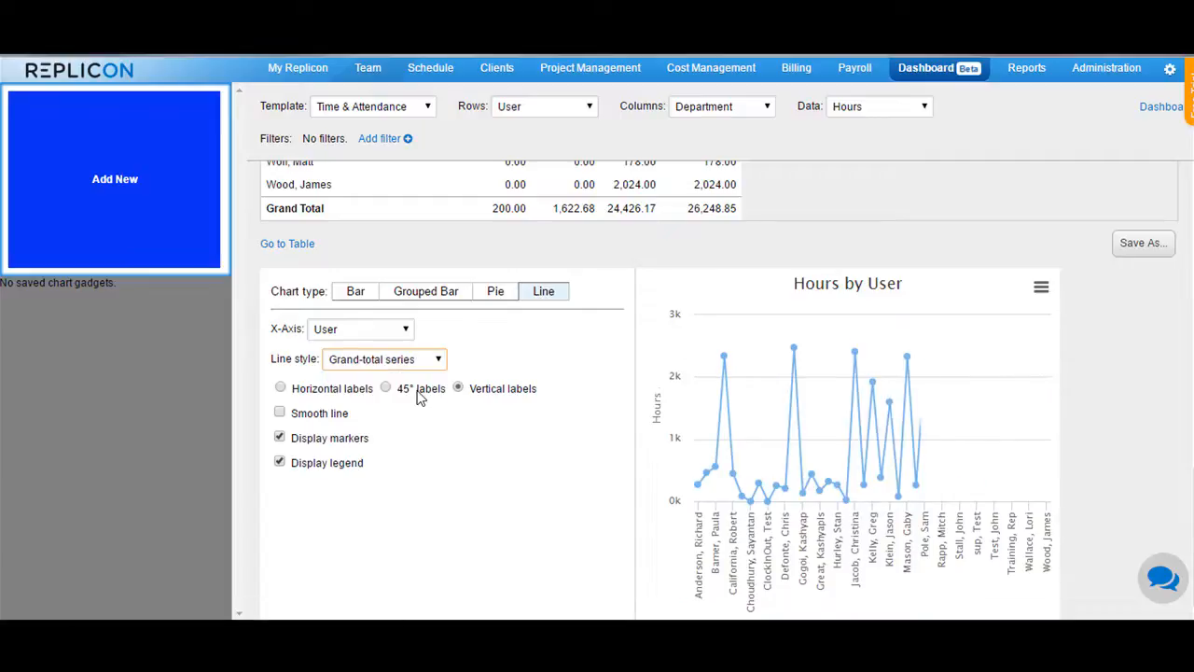
pyautogui.click(373, 328)
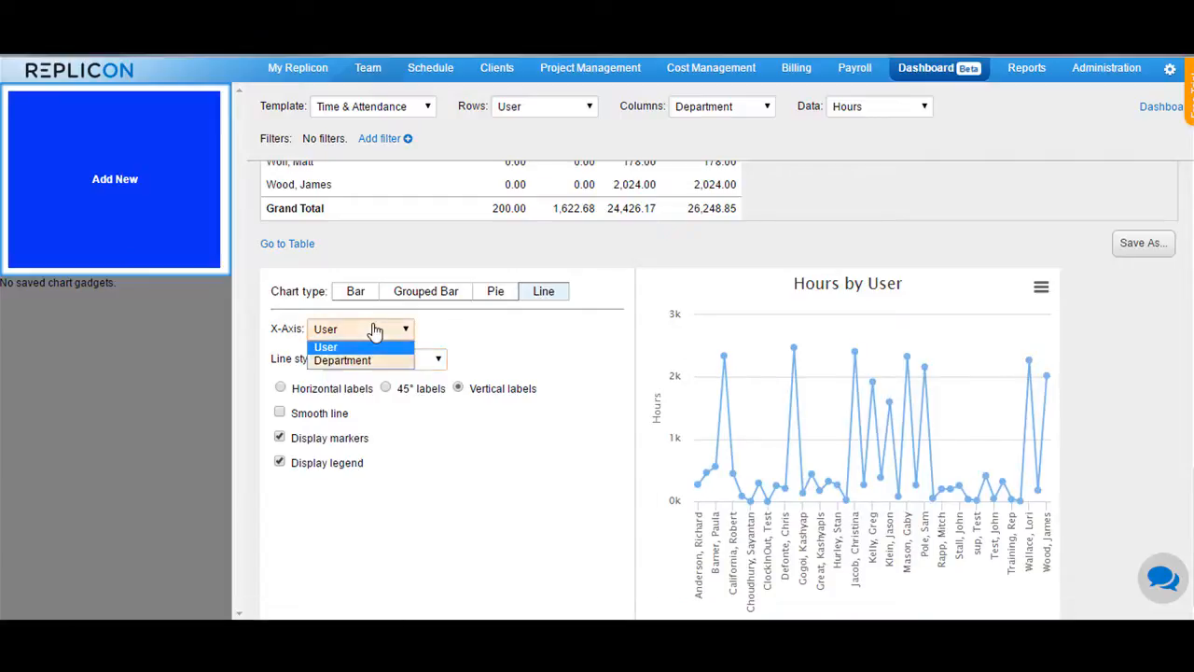
pyautogui.click(447, 327)
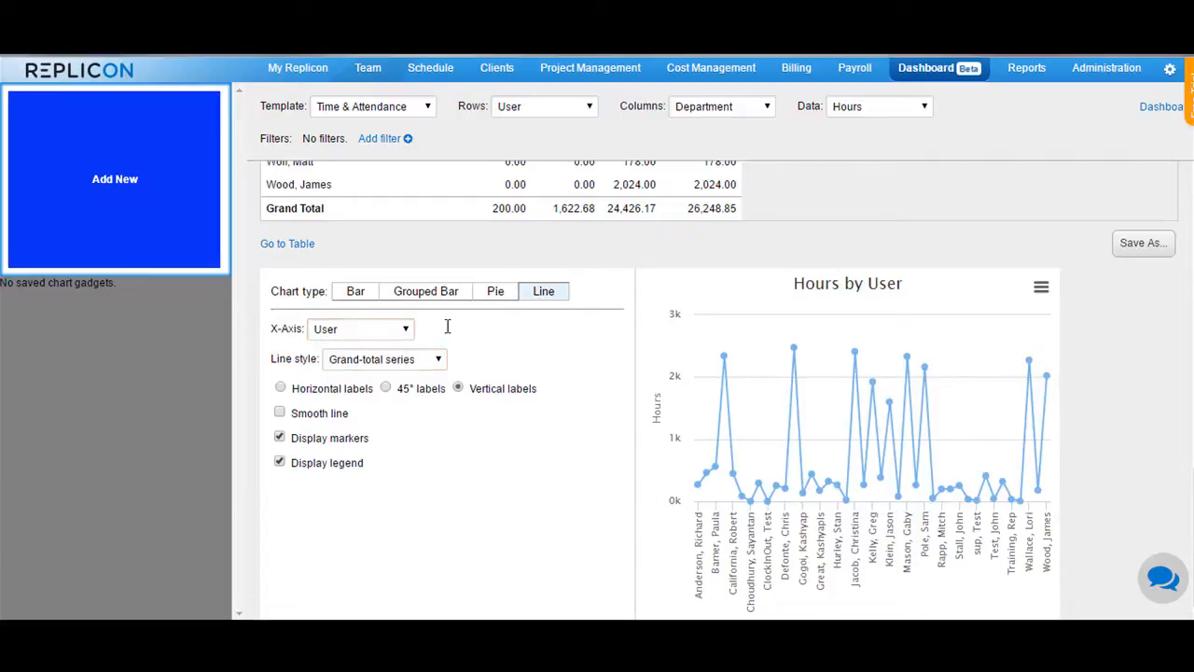
# Step: Try the line chart's label orientations and smooth line, keep vertical labels without smoothing, and turn off the markers and legend
pyautogui.click(281, 389)
pyautogui.click(387, 389)
pyautogui.click(459, 389)
pyautogui.click(280, 414)
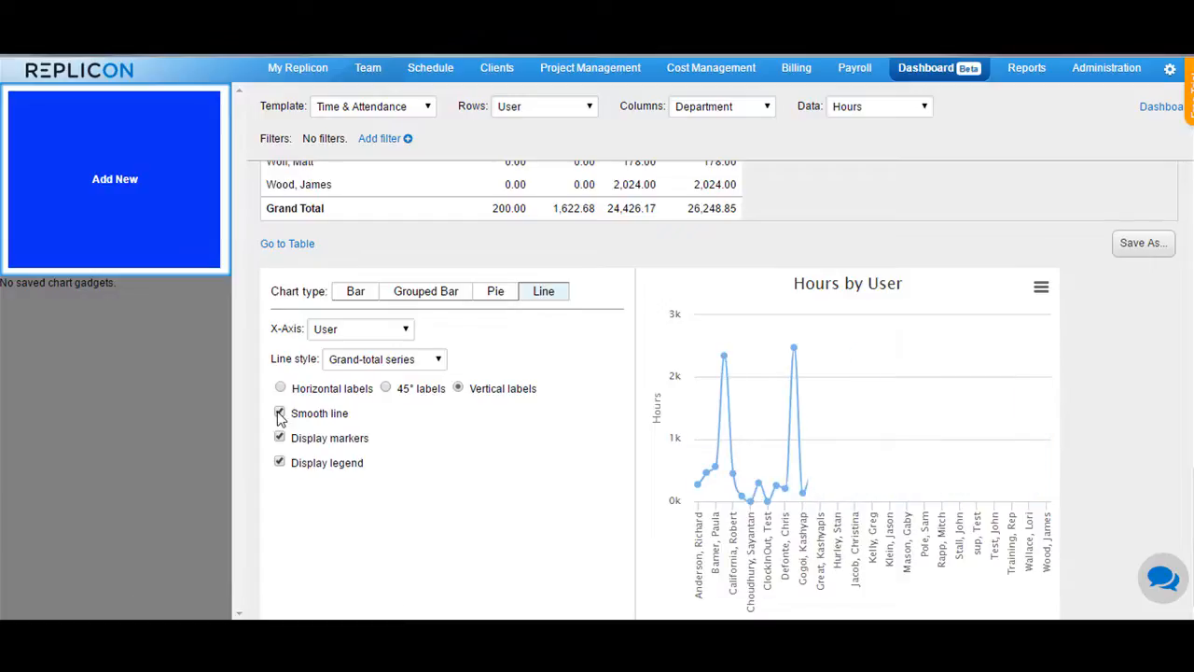
pyautogui.click(280, 413)
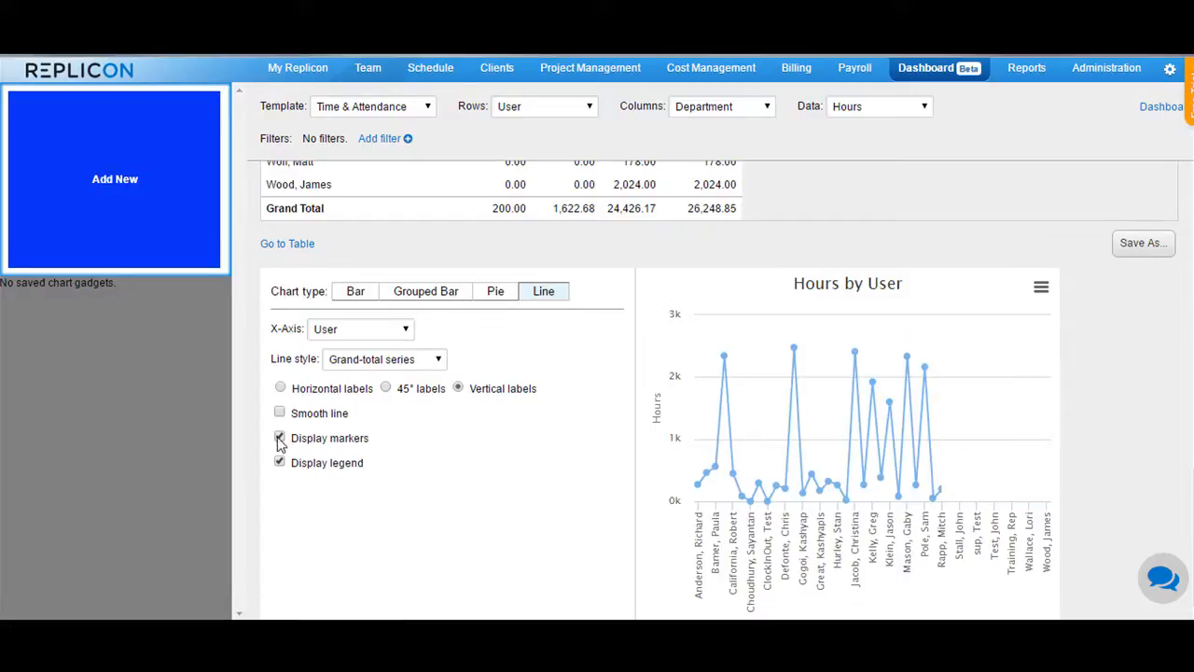
pyautogui.click(280, 438)
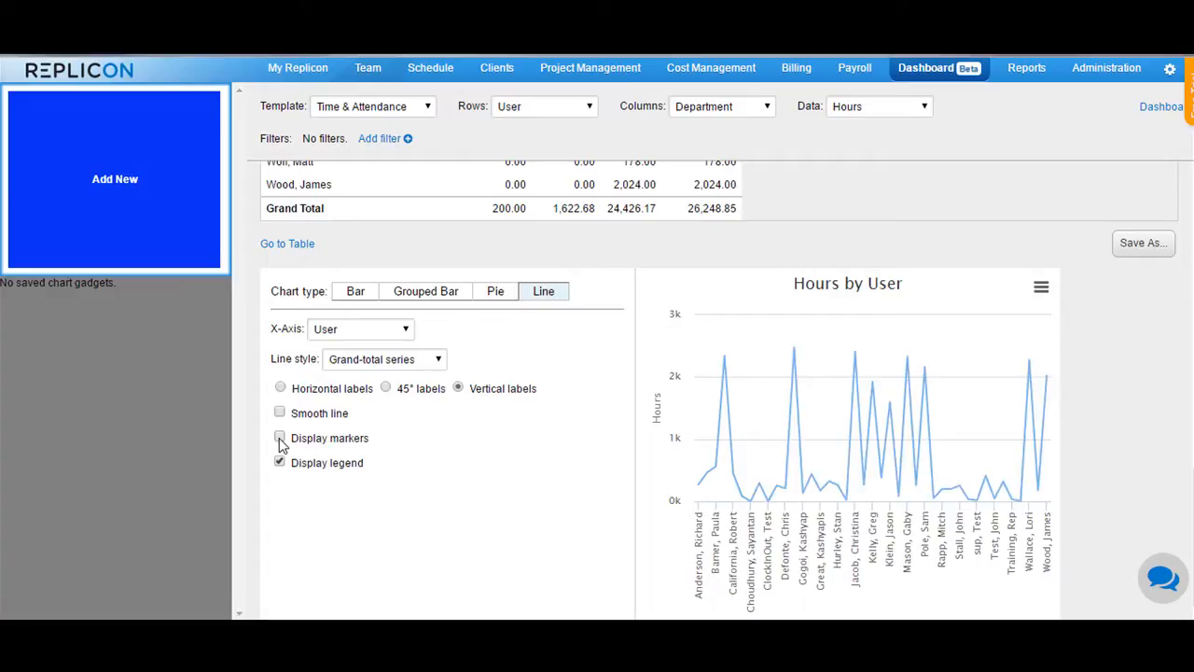
pyautogui.click(280, 463)
# Step: Switch the chart to Bar with horizontal labels and save it as a gadget titled Hours by User
pyautogui.click(359, 292)
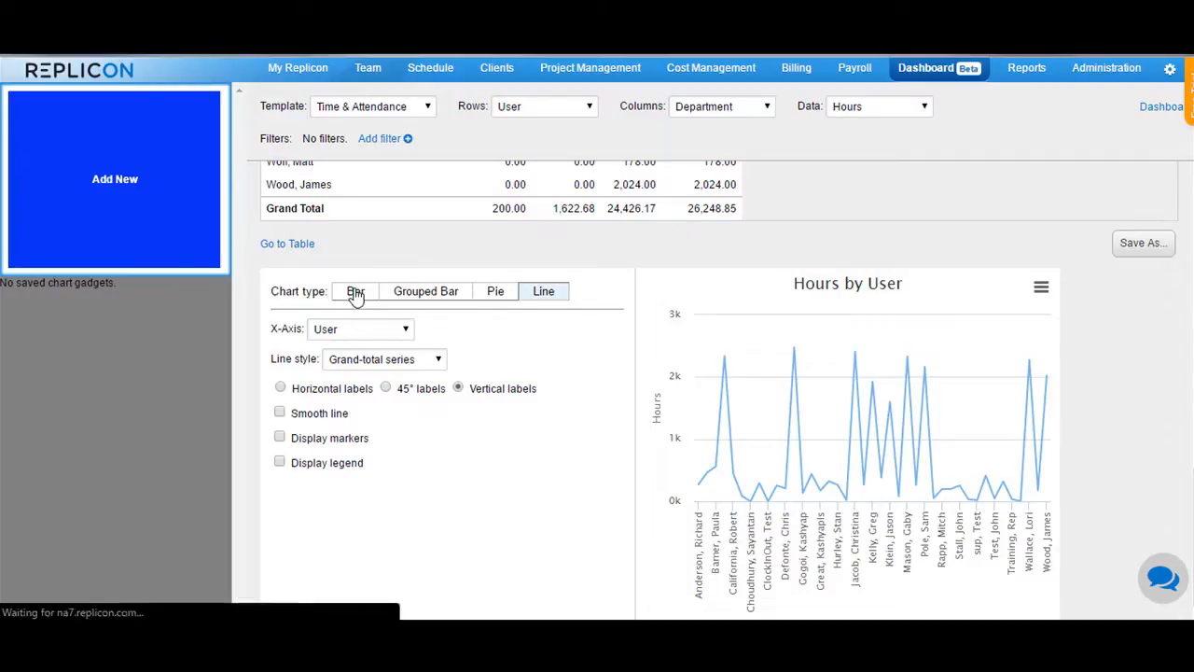
pyautogui.click(280, 383)
pyautogui.click(1156, 244)
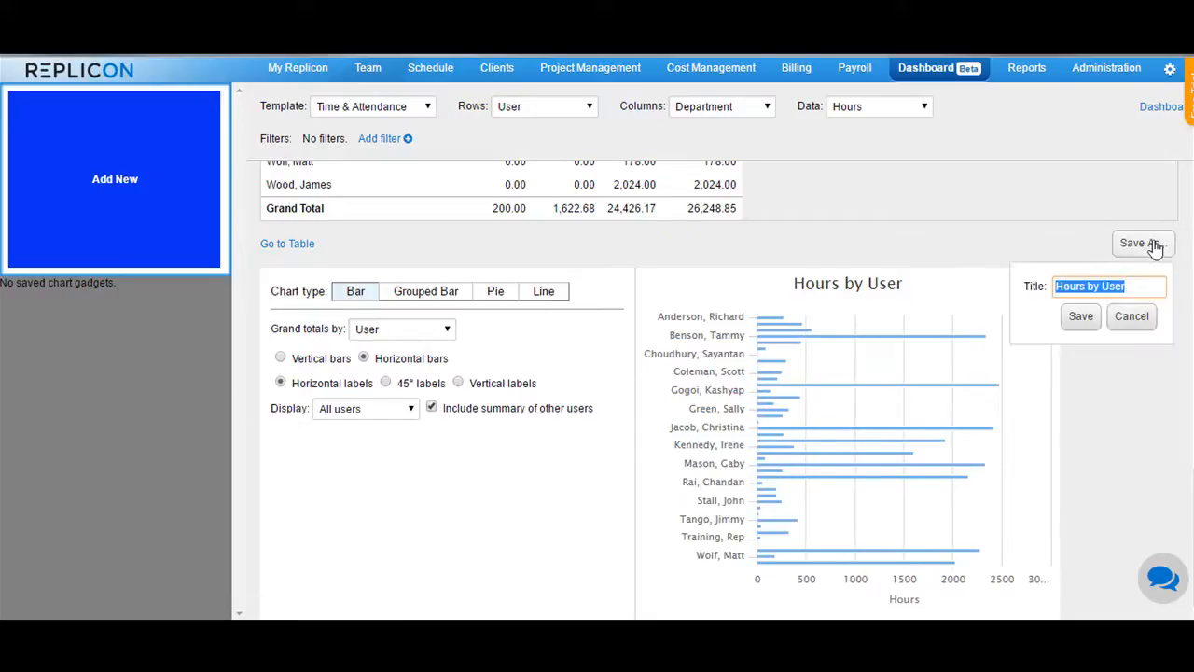
pyautogui.click(1133, 285)
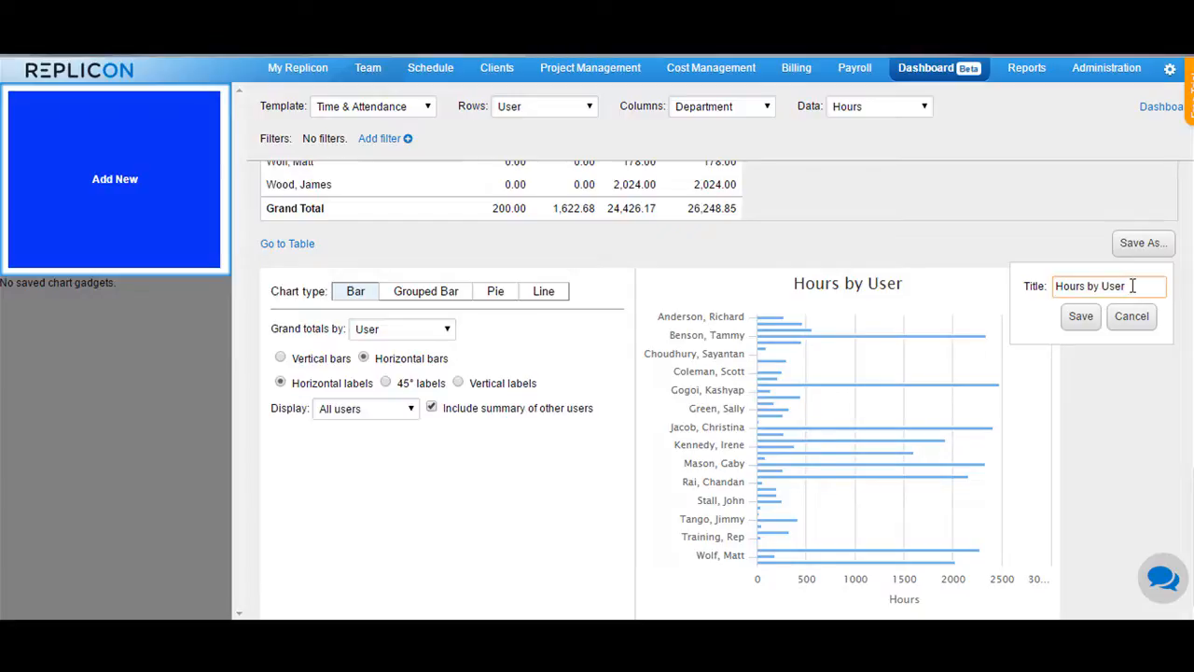
pyautogui.click(1082, 319)
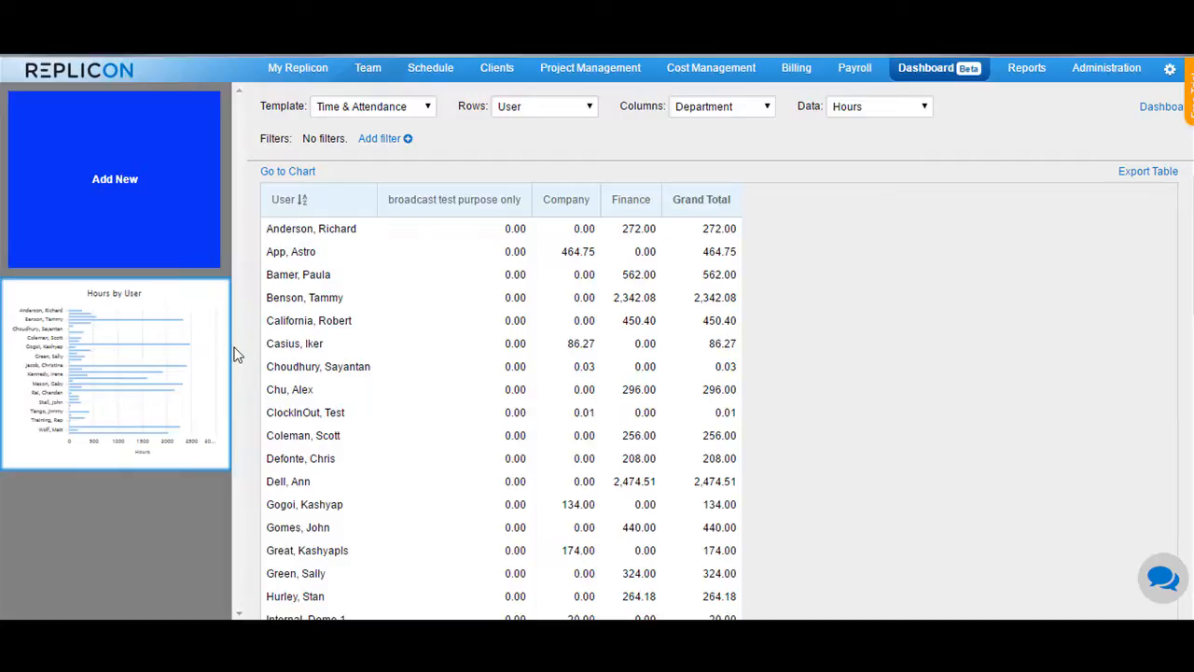
# Step: Look over the saved gadget's table and chart, and examine the Include, Exclude and Date filter options without applying a filter
pyautogui.scroll(-10, 891, 458)
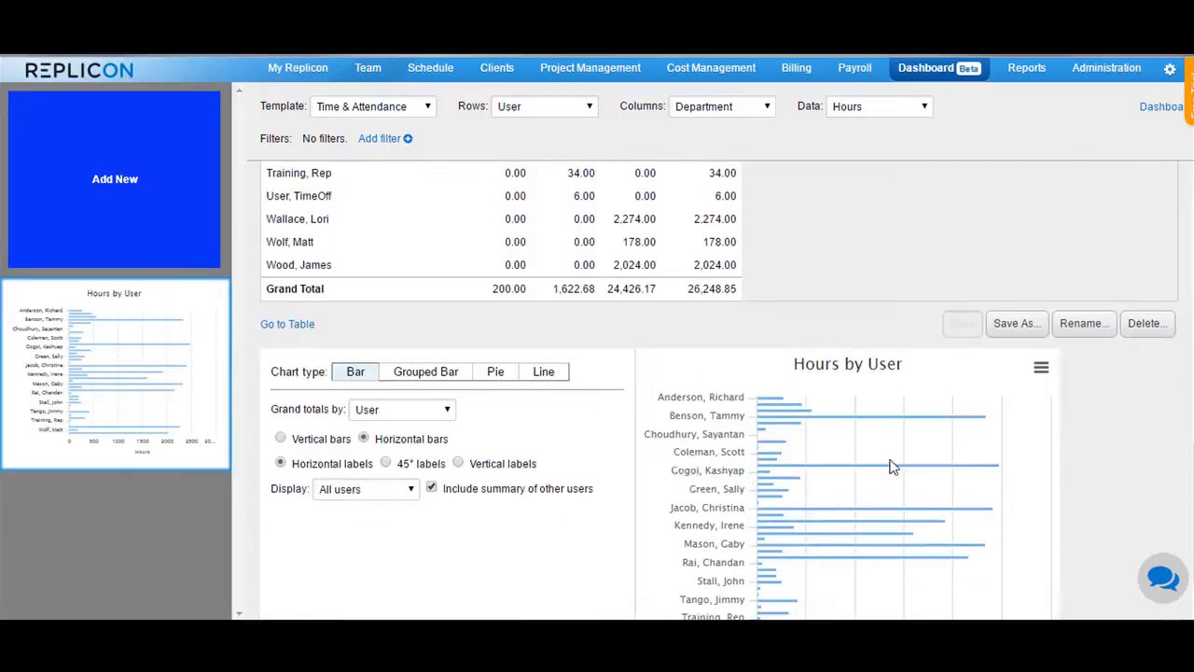
pyautogui.scroll(10, 874, 499)
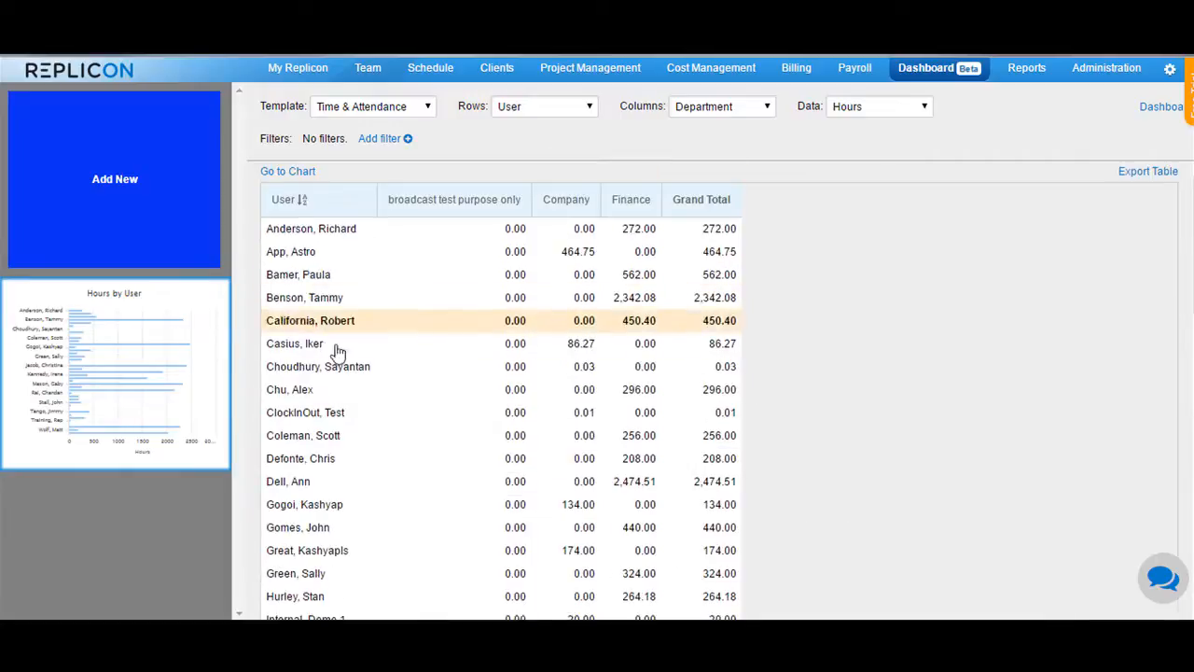
pyautogui.scroll(-10, 533, 497)
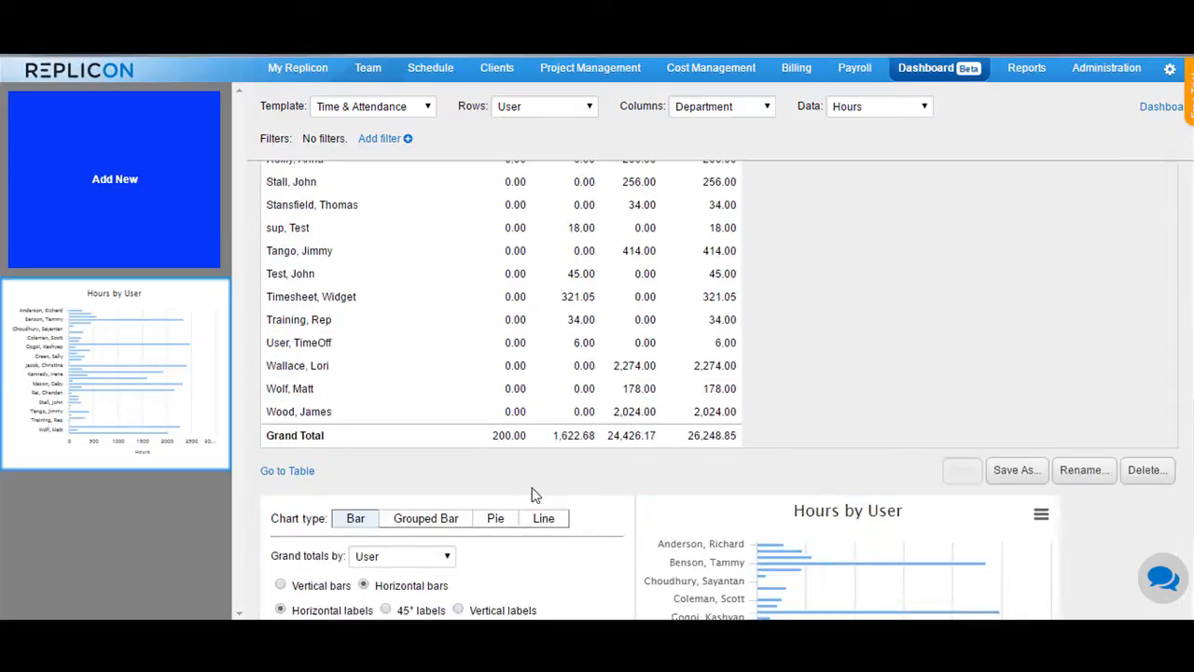
pyautogui.scroll(10, 531, 495)
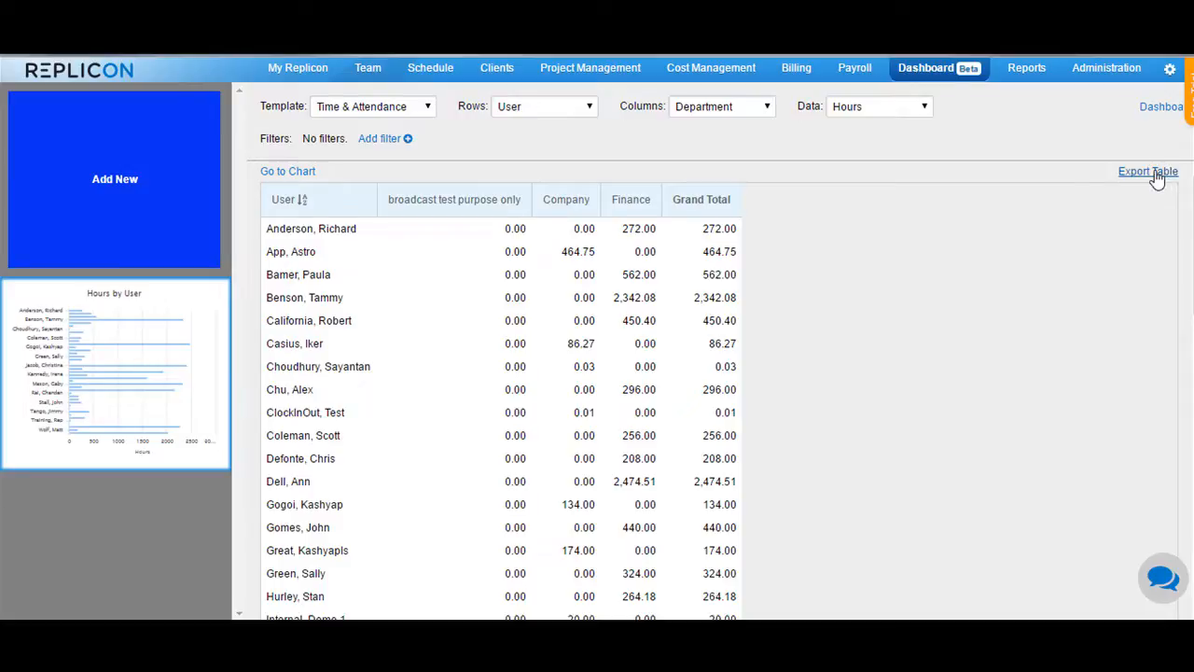
pyautogui.click(404, 142)
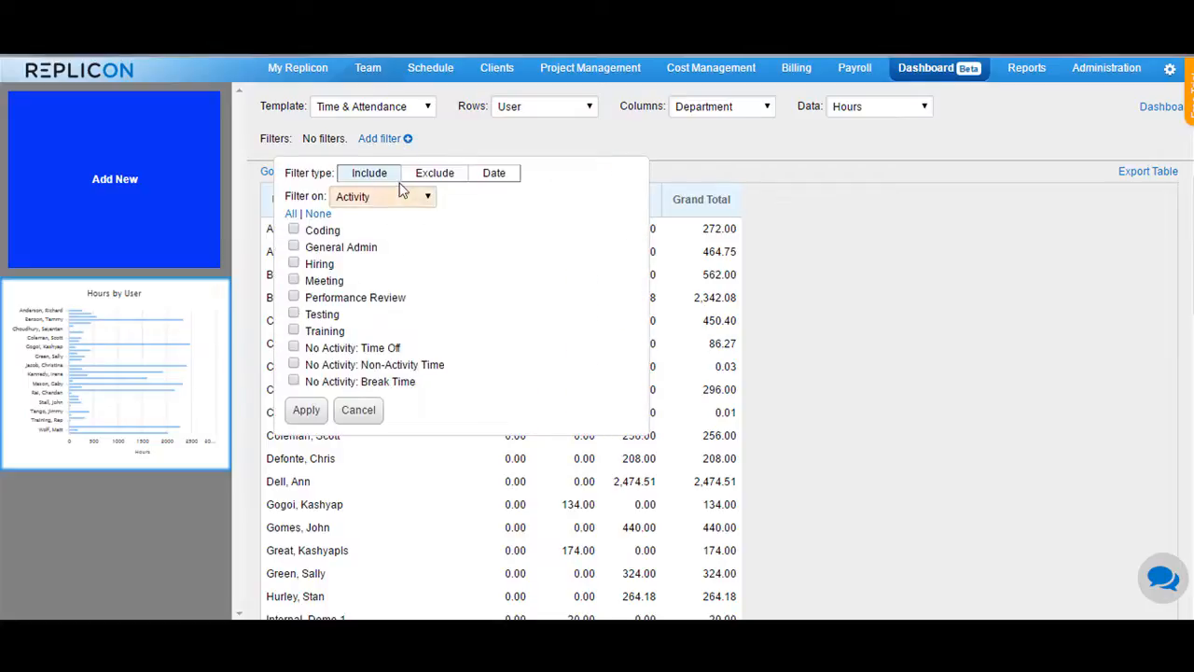
pyautogui.click(441, 180)
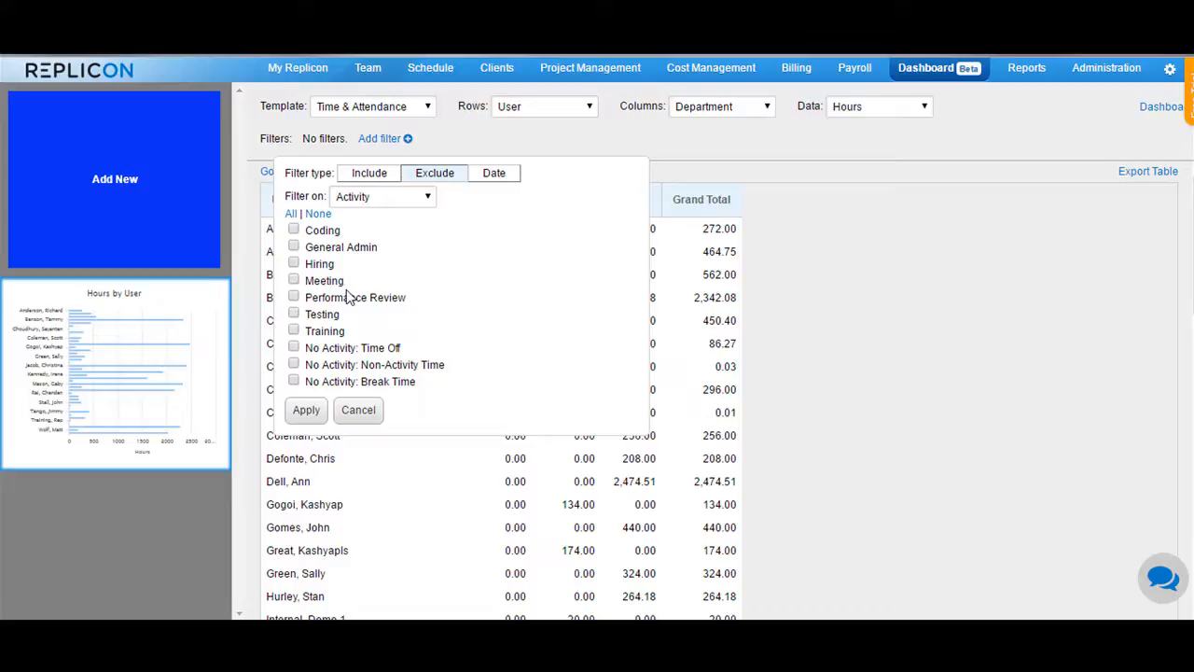
pyautogui.click(501, 179)
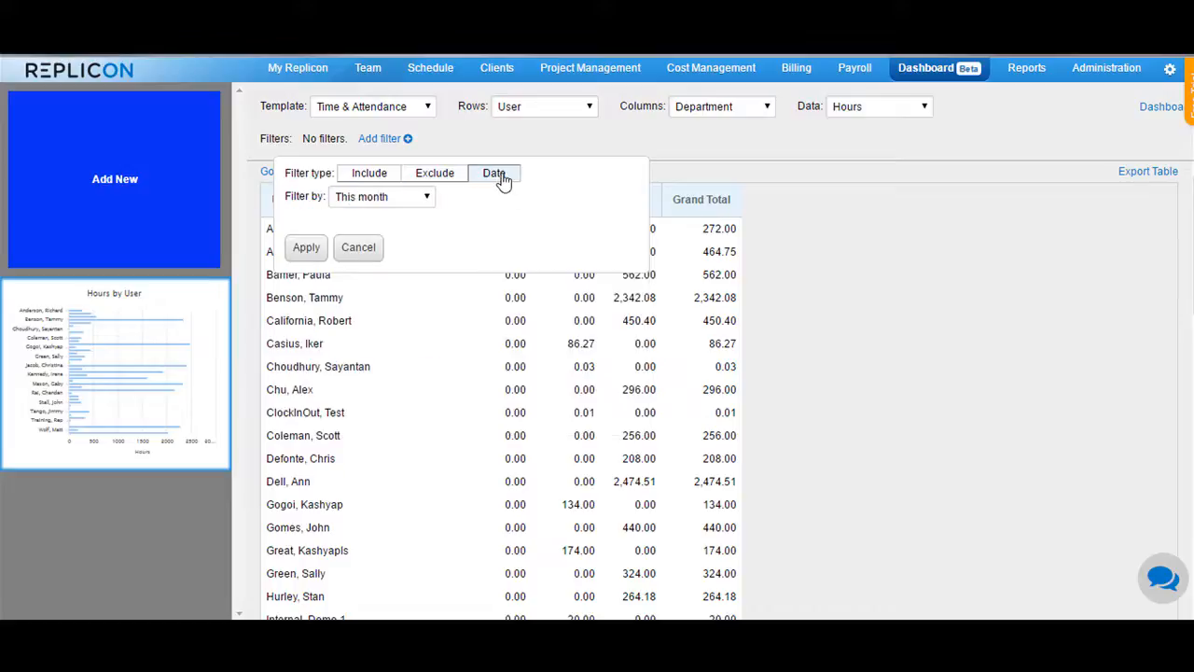
pyautogui.click(422, 184)
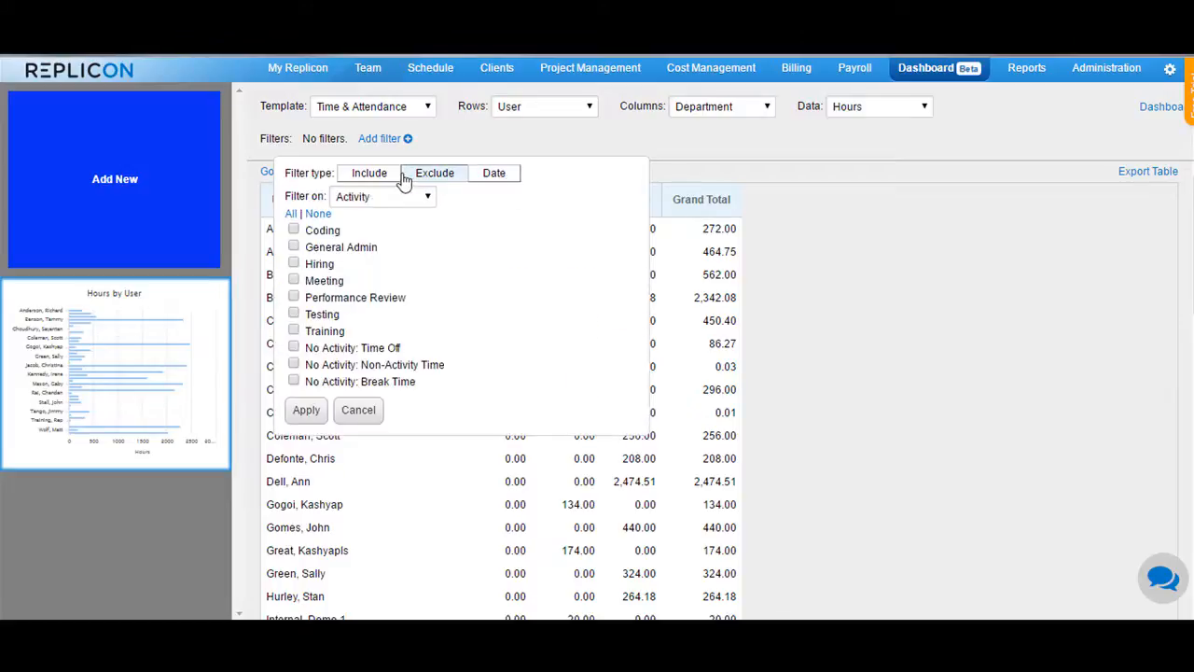
pyautogui.click(371, 200)
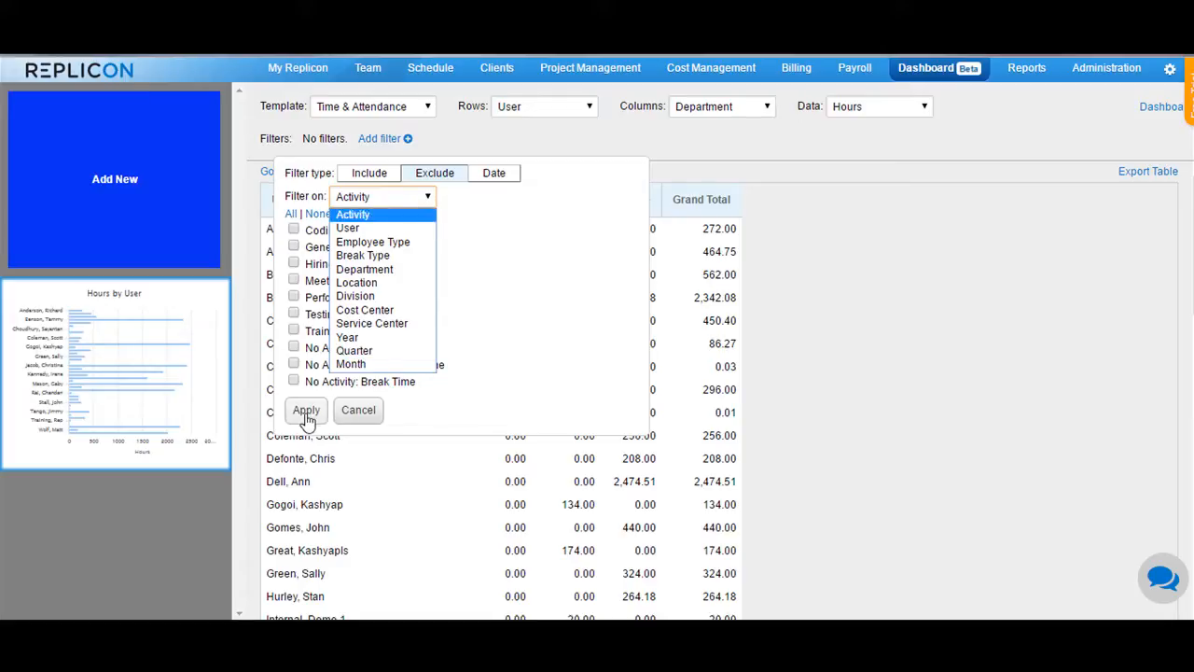
pyautogui.click(357, 411)
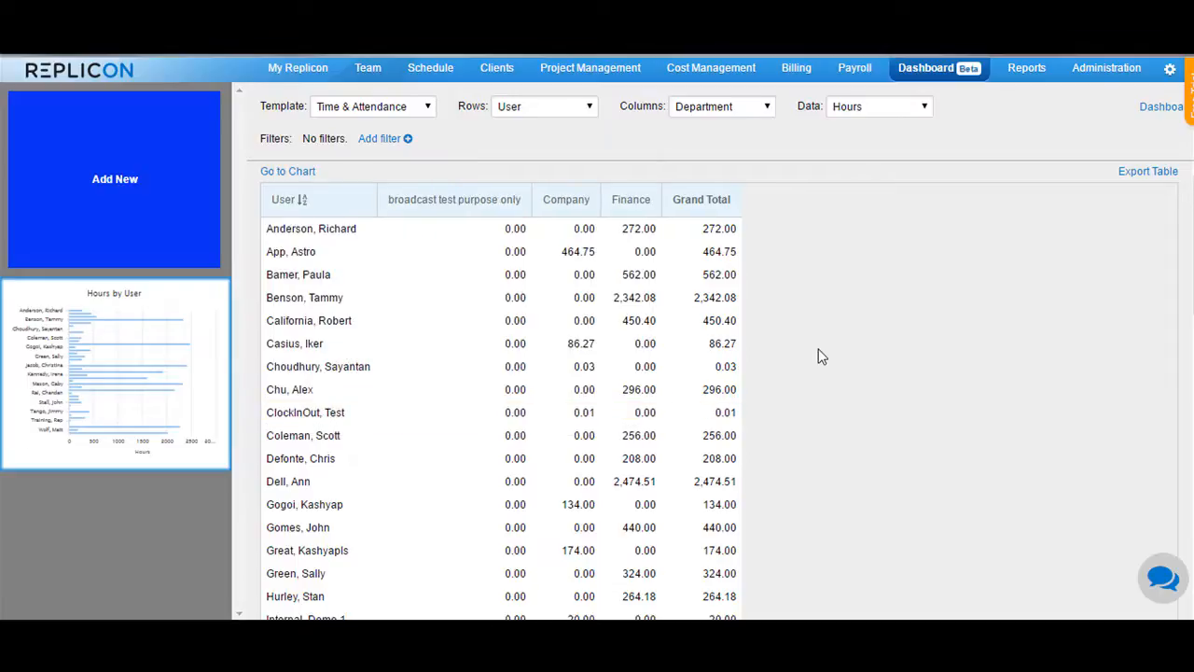
# Step: Filter the table and chart to a single user by drilling into the fourth bar of the Hours by User chart
pyautogui.scroll(-10, 821, 357)
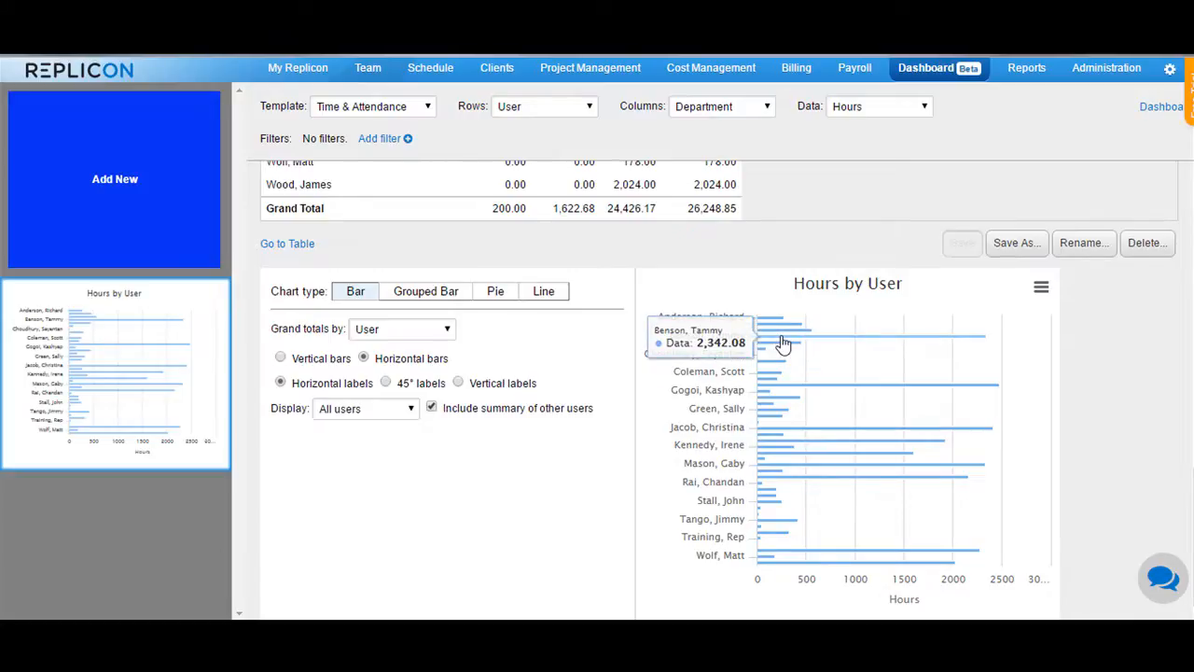
pyautogui.click(784, 344)
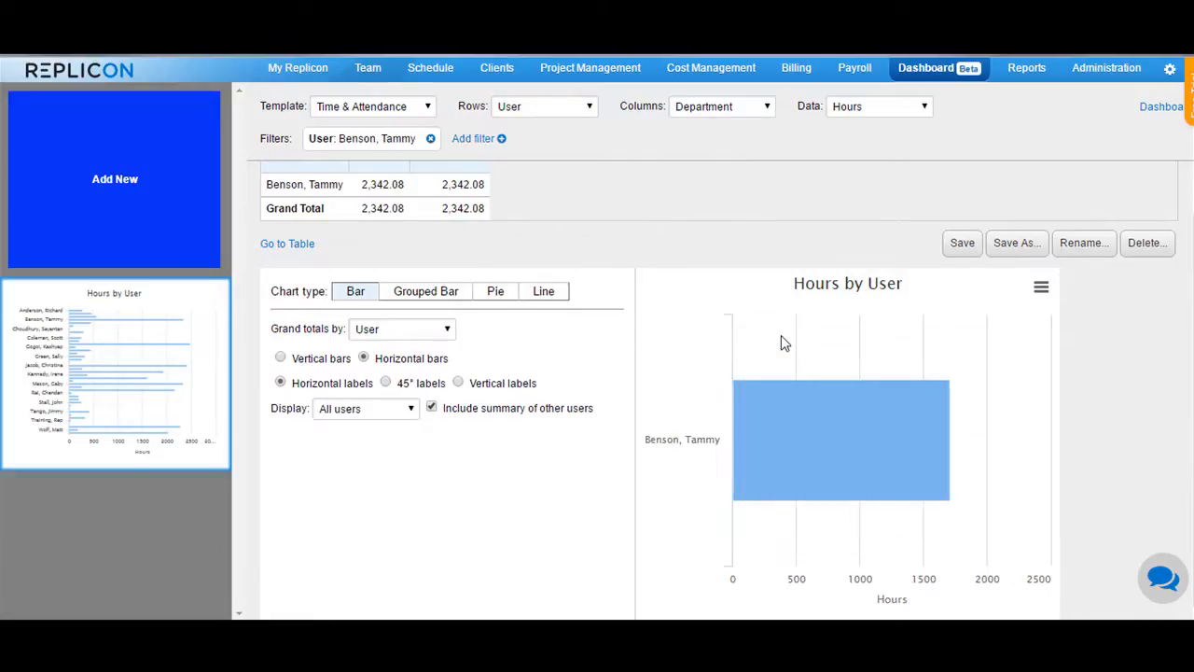
pyautogui.moveTo(788, 422)
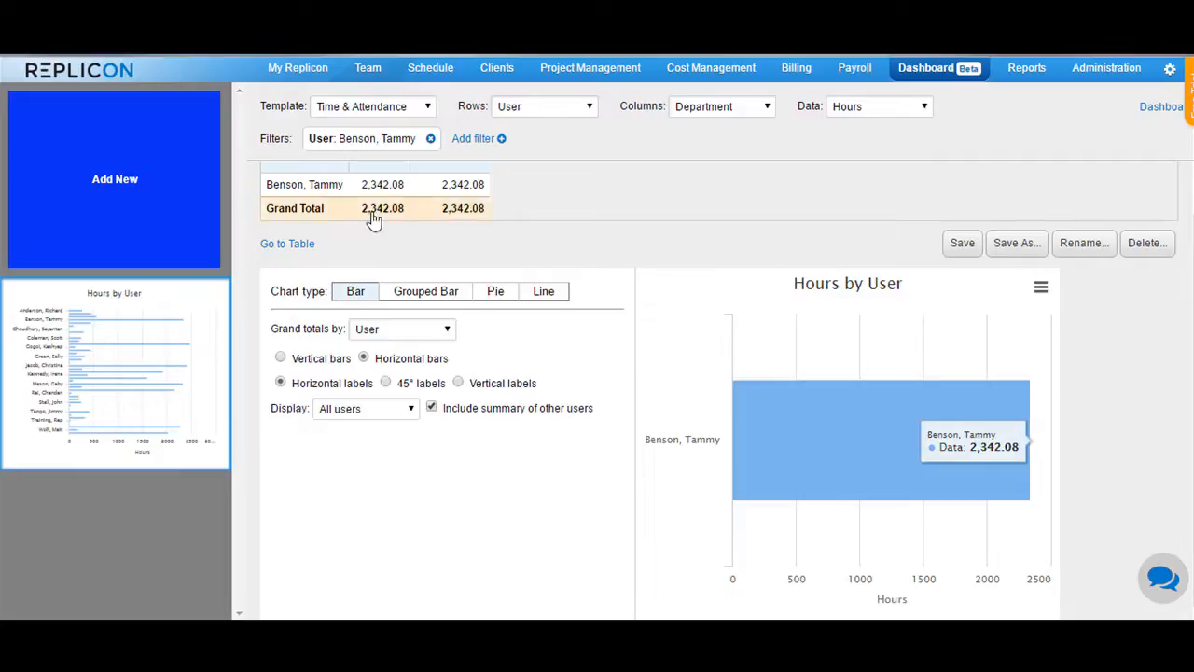
# Step: View the single user's hours as a pie chart and go back to the bar chart
pyautogui.click(491, 293)
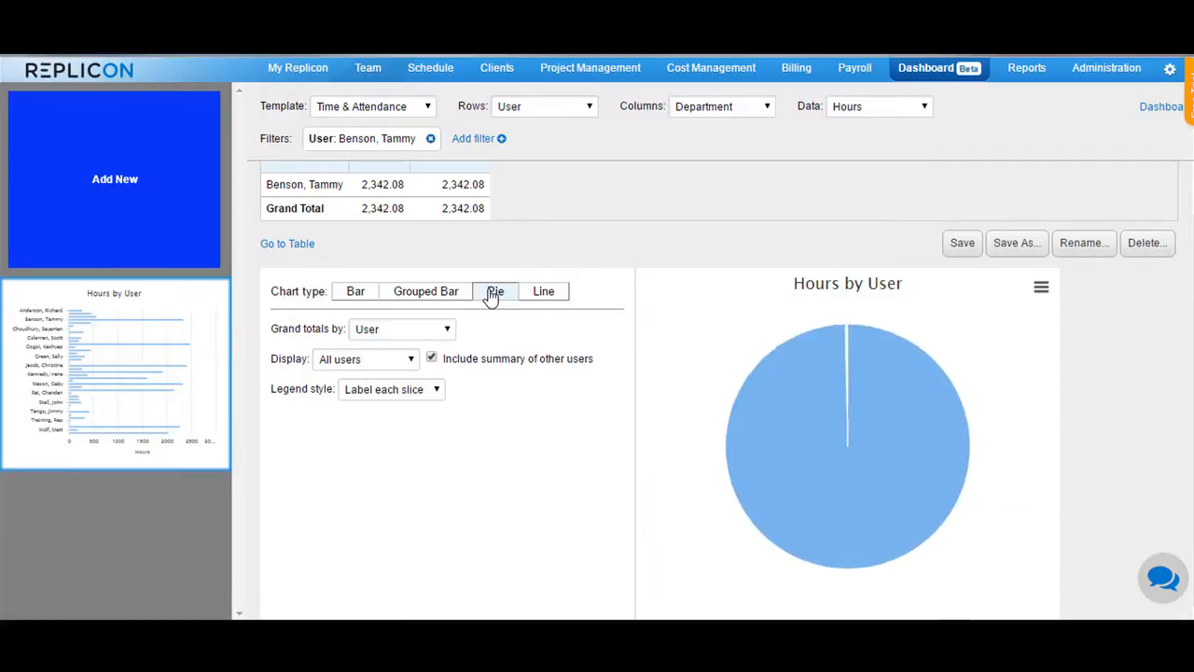
pyautogui.moveTo(853, 426)
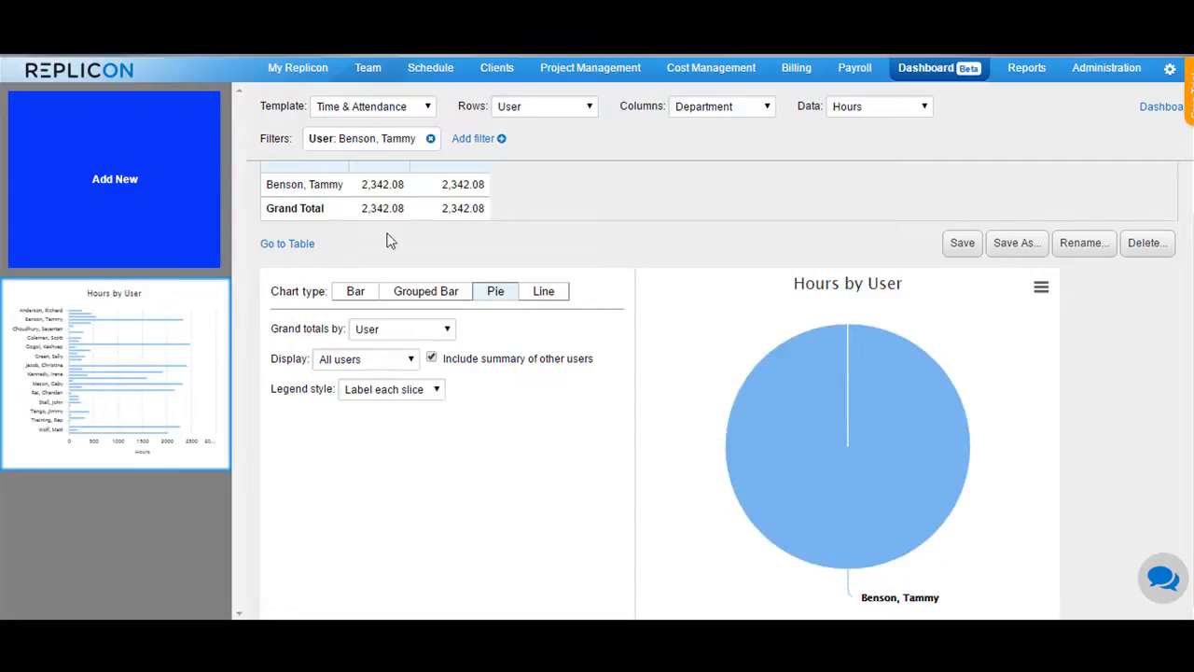
pyautogui.hotkey('alt', 'Left')
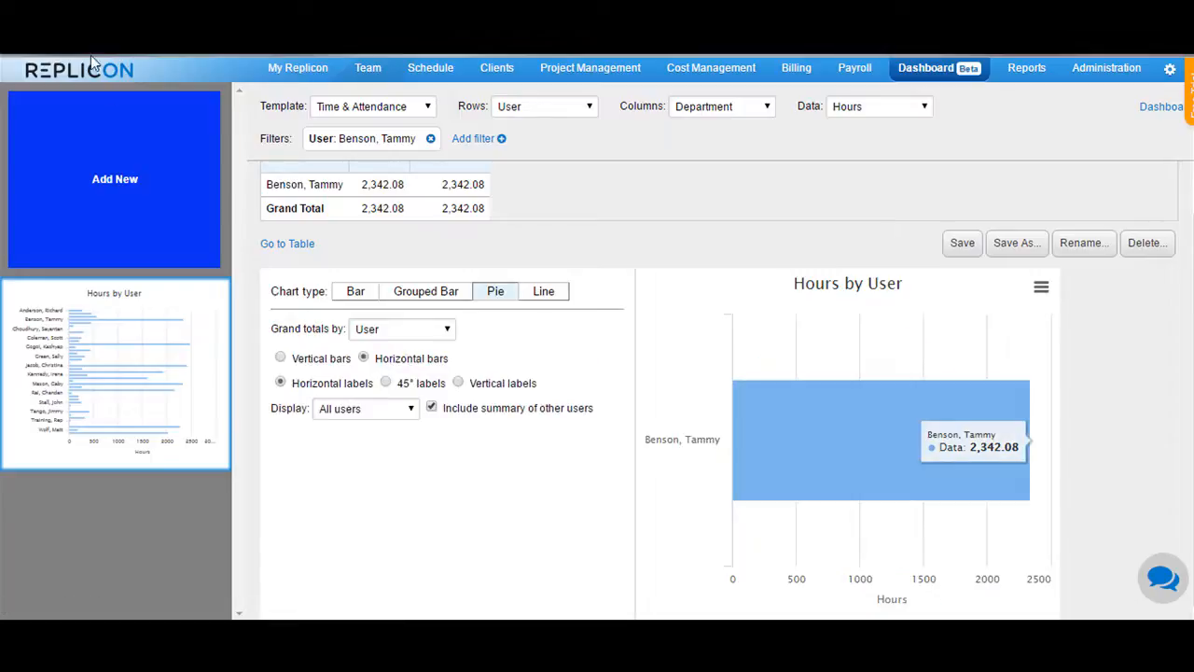
# Step: Switch to the Replicon website, open the Customer Zone and go to its Community
pyautogui.click(49, 128)
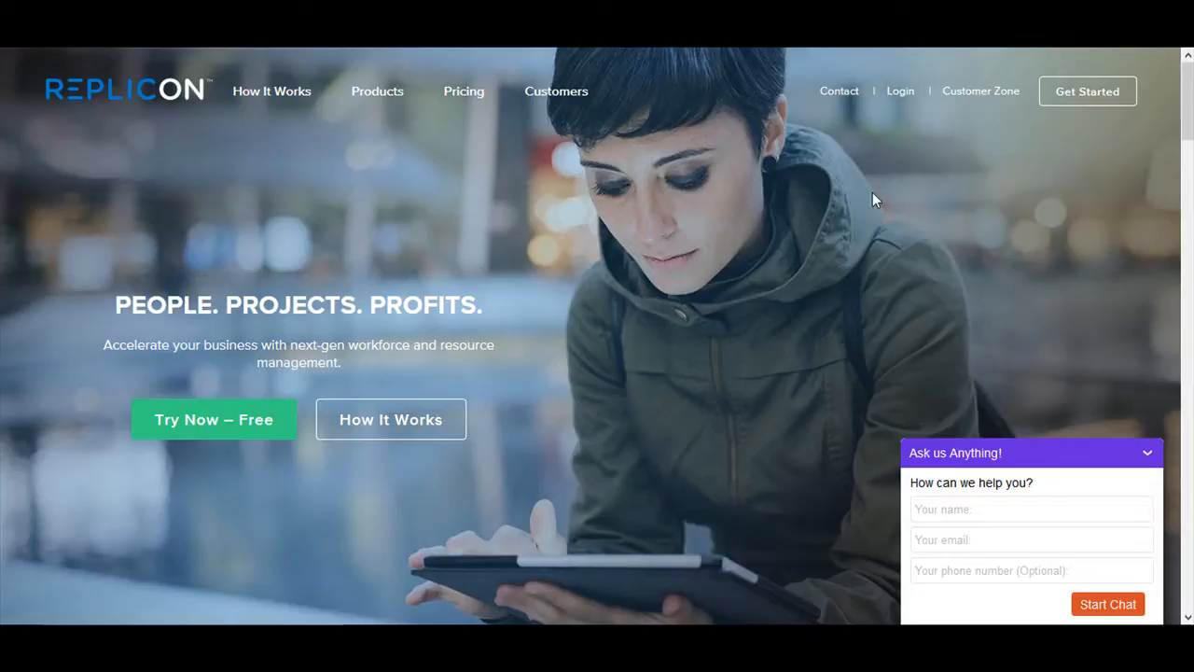
pyautogui.click(988, 96)
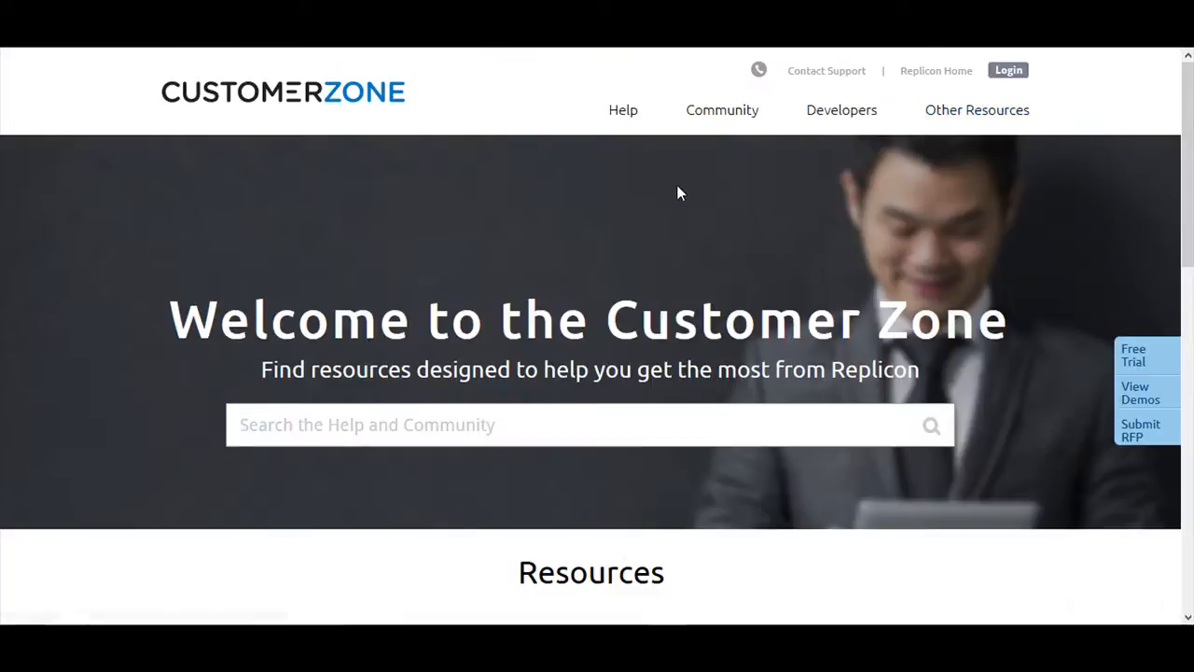
pyautogui.click(724, 112)
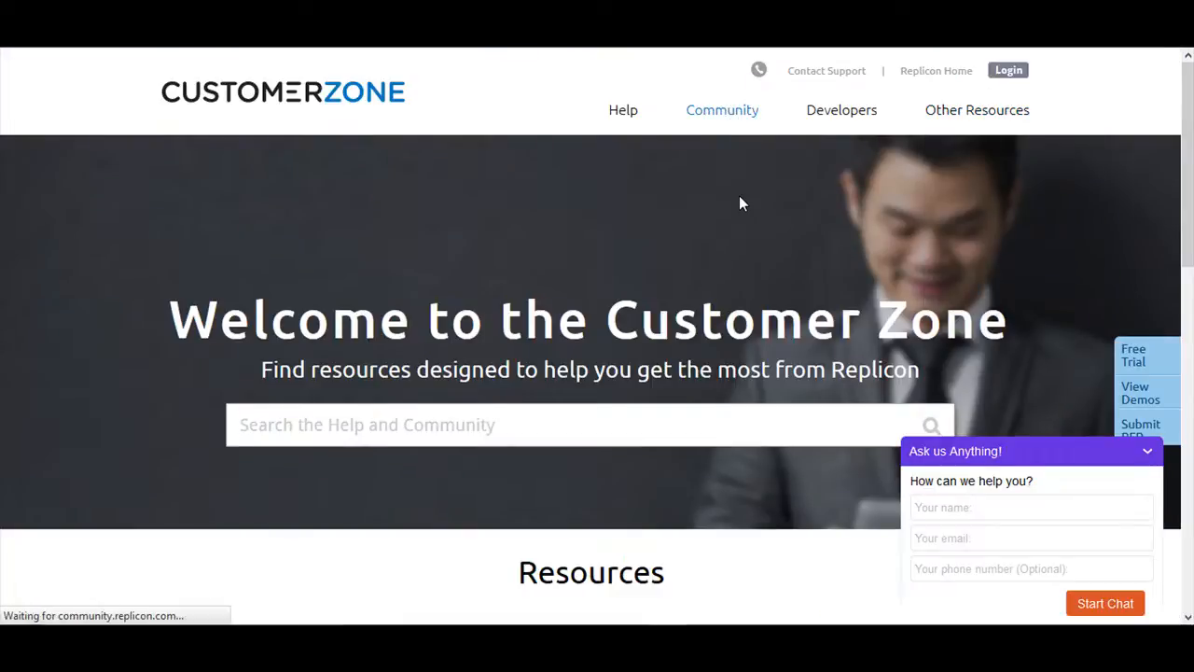